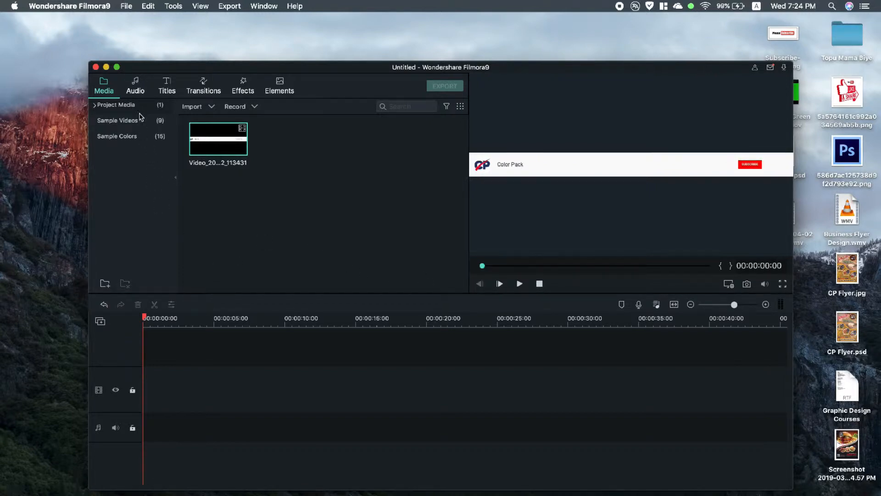
# Step: Add the Green sample colour at the start of the main video track and extend it to about 20 seconds
pyautogui.click(122, 135)
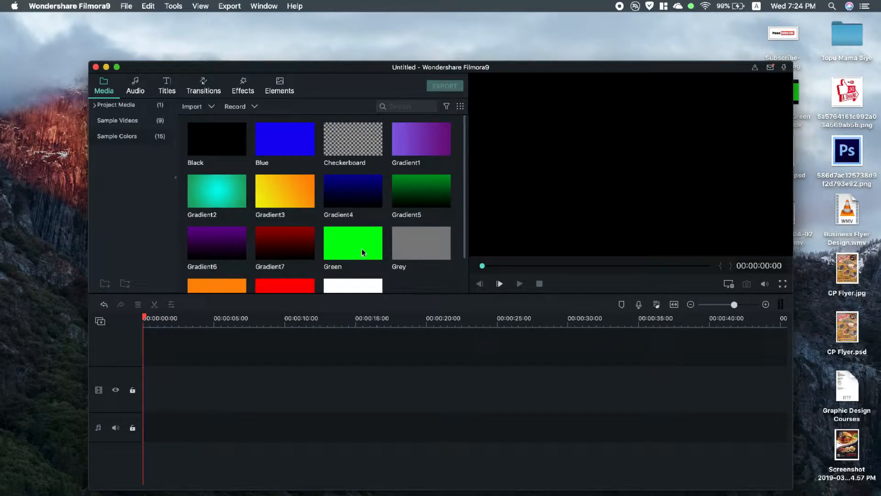
pyautogui.moveTo(362, 249); pyautogui.dragTo(148, 411)
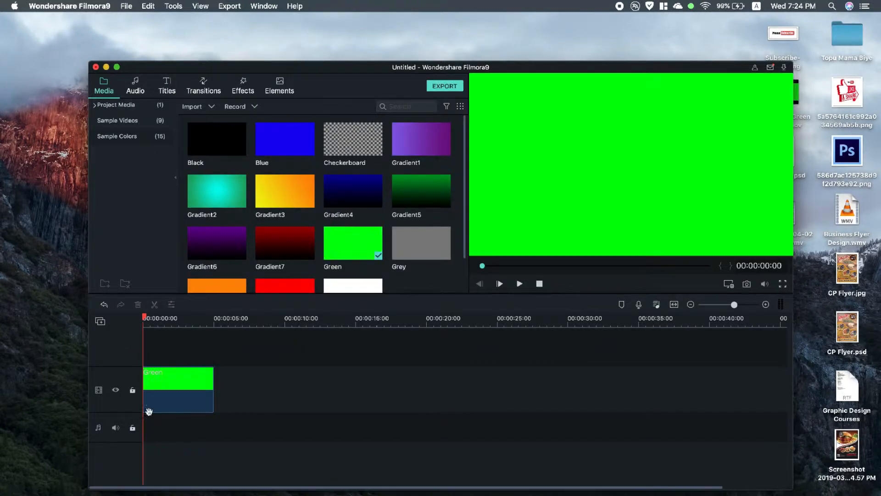
pyautogui.moveTo(213, 393); pyautogui.dragTo(433, 394)
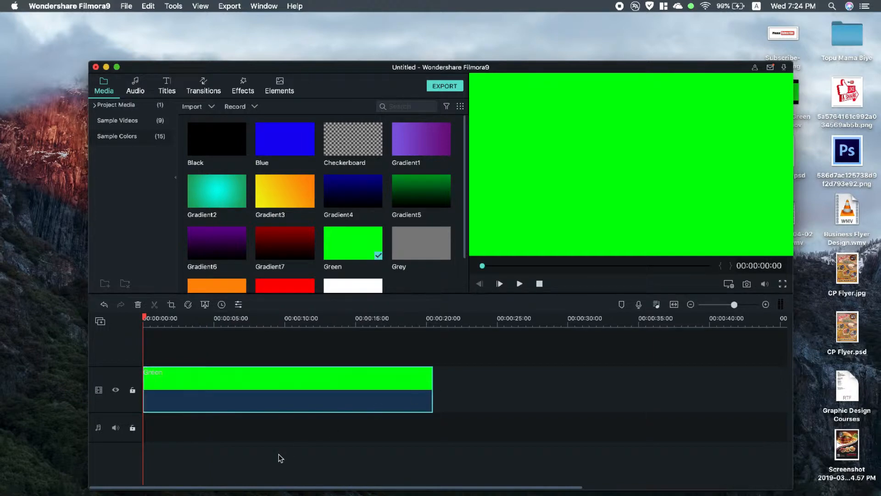
# Step: Add the project's Video_20...2_113431 clip on a track above the green clip, keeping the project settings, and preview the frame at 00:00:07:21
pyautogui.click(118, 110)
pyautogui.moveTo(228, 151); pyautogui.dragTo(182, 343)
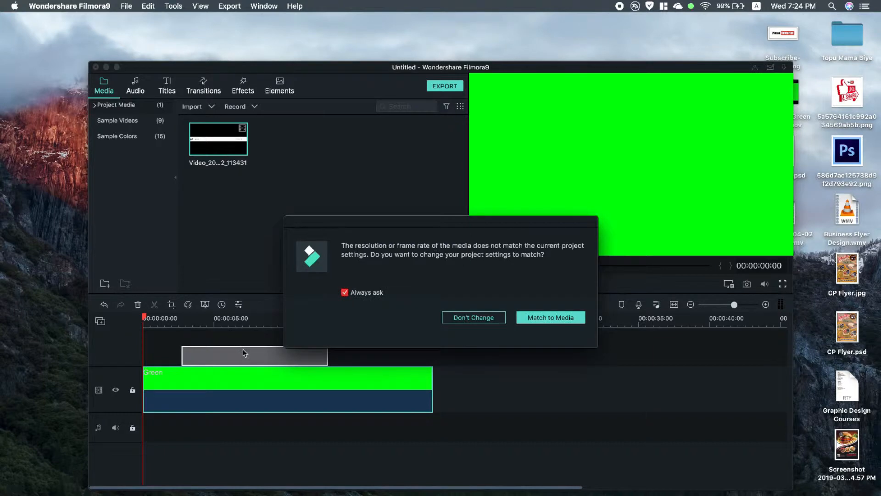
pyautogui.click(474, 317)
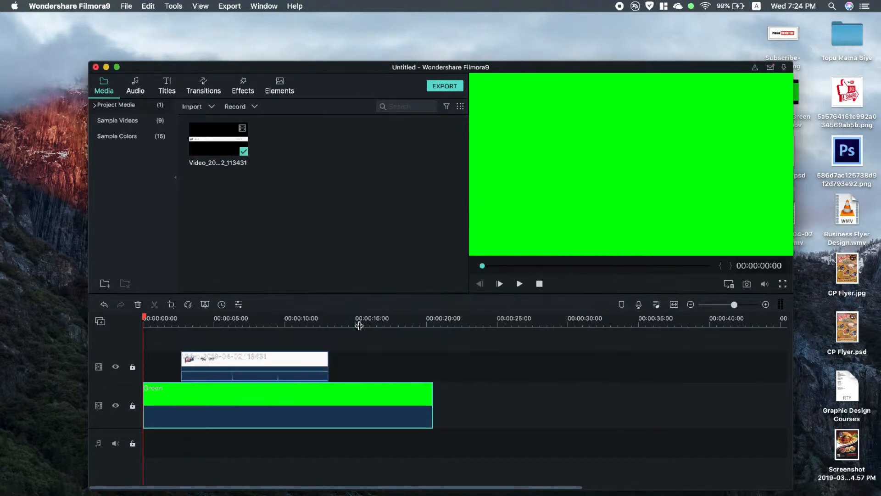
pyautogui.click(252, 322)
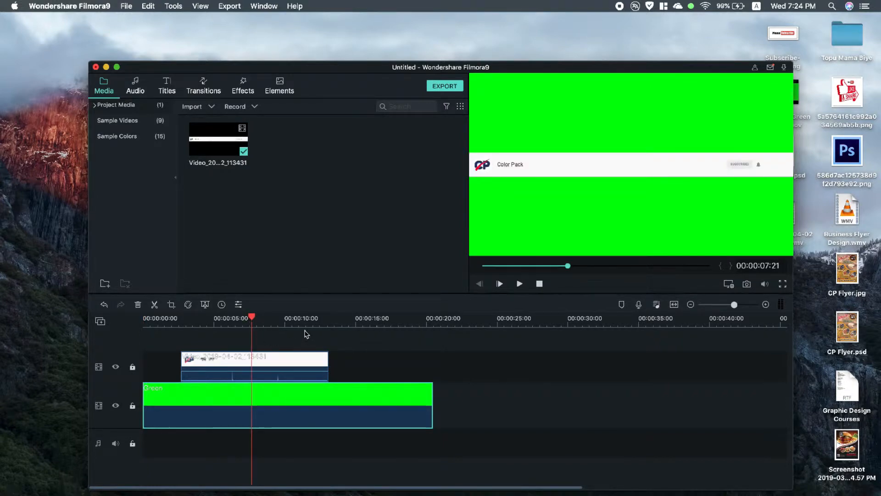
# Step: Move the video clip to the timeline start and shorten the green clip to end with it
pyautogui.moveTo(273, 360); pyautogui.dragTo(235, 360)
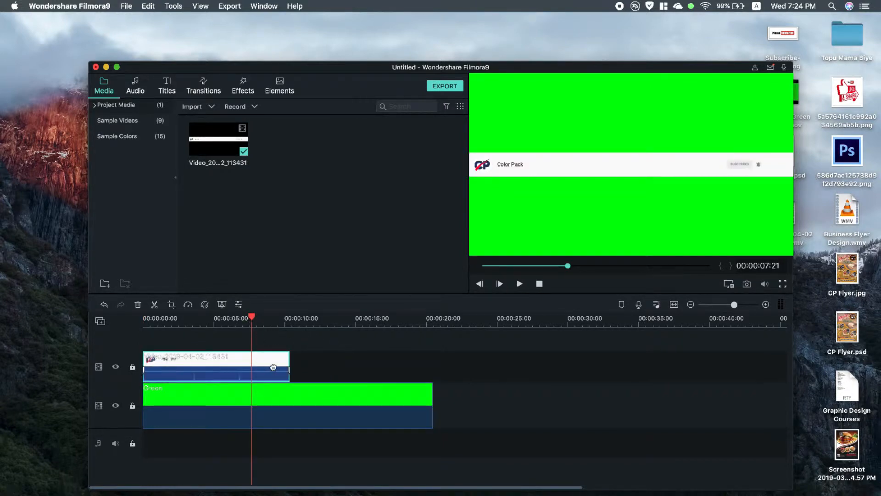
pyautogui.click(387, 397)
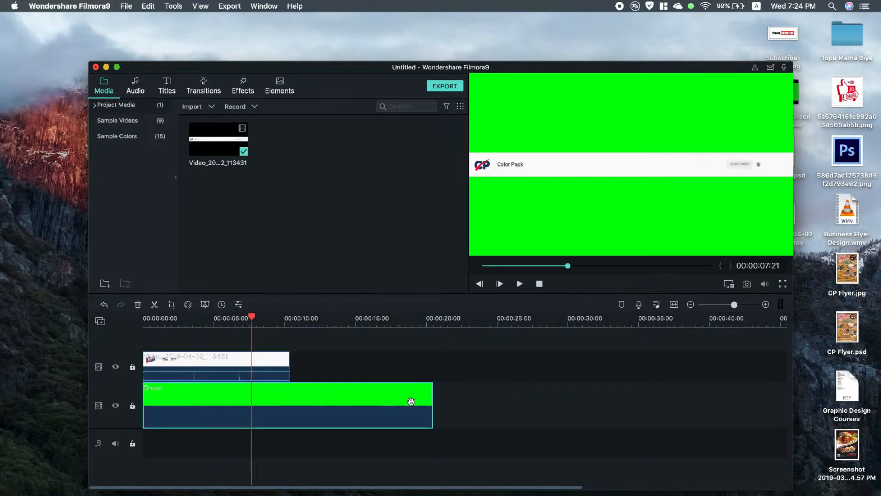
pyautogui.moveTo(433, 401); pyautogui.dragTo(289, 399)
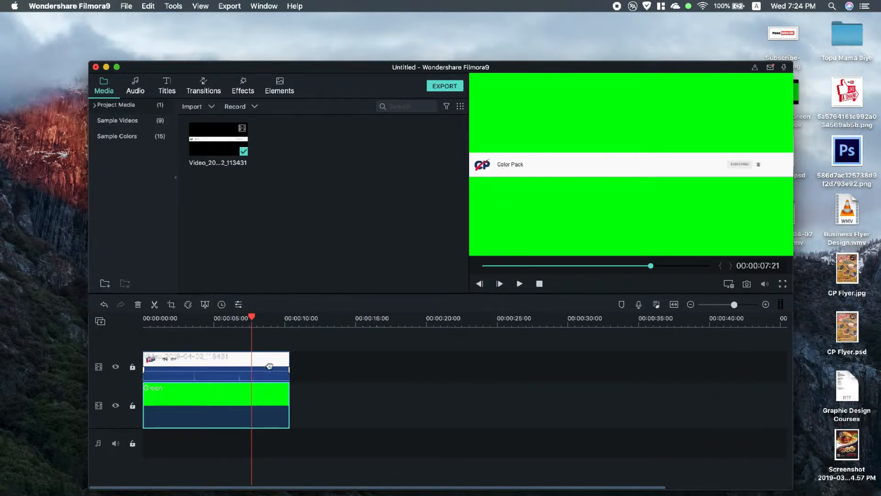
# Step: Move the banner video down near the lower edge of the frame, to about X 38.4, Y -378.0
pyautogui.doubleClick(519, 164)
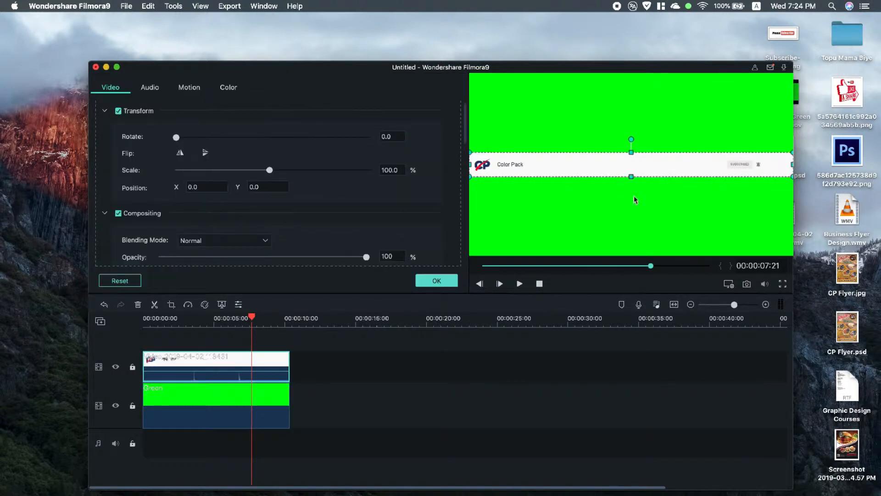
pyautogui.moveTo(643, 168); pyautogui.dragTo(649, 229)
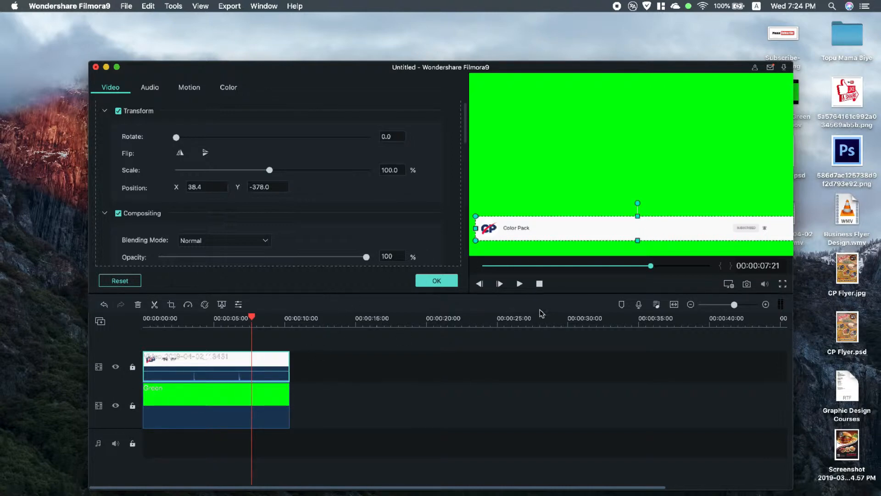
pyautogui.rightClick(202, 370)
pyautogui.click(200, 371)
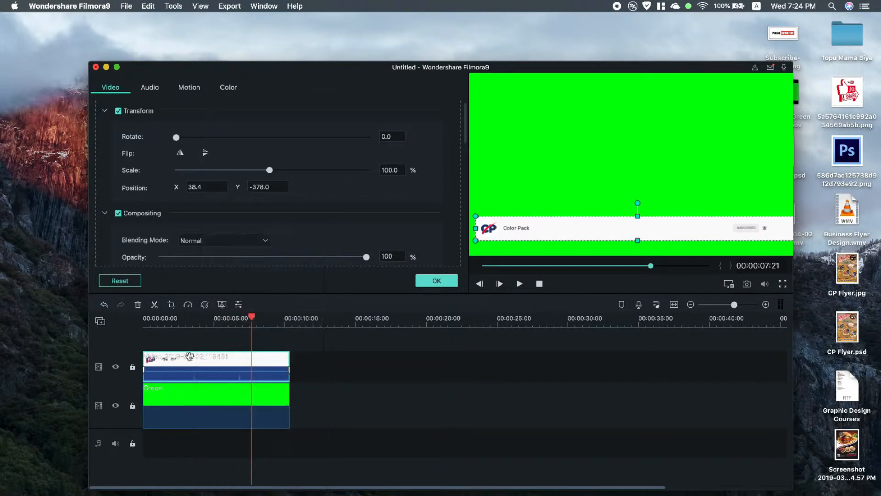
# Step: Crop the banner video to 261 x 108 around the CP logo and the Color Pack name
pyautogui.click(171, 304)
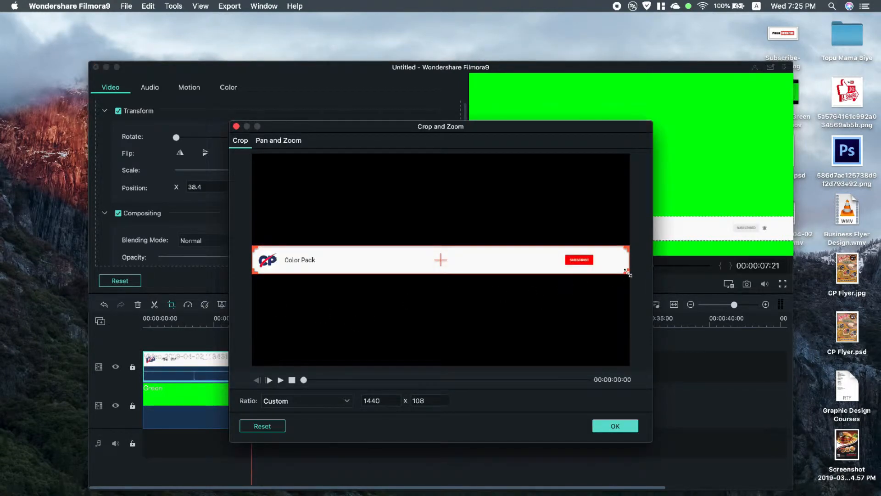
pyautogui.moveTo(627, 273); pyautogui.dragTo(318, 289)
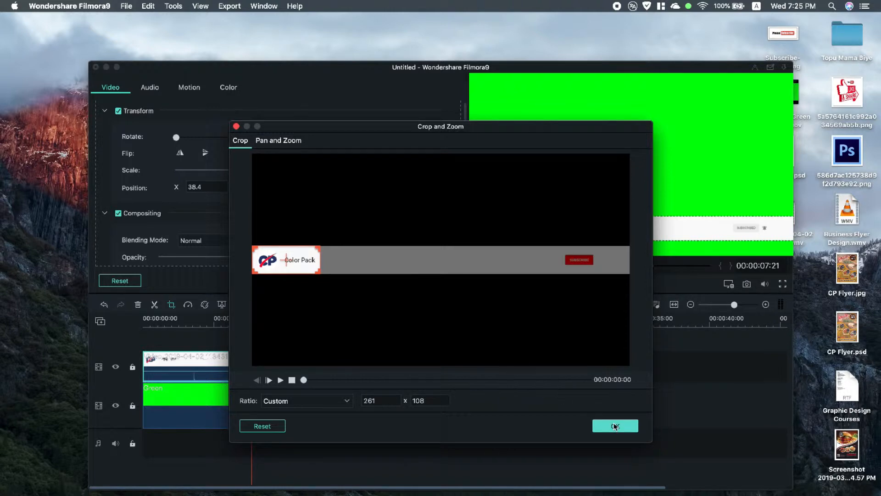
pyautogui.click(616, 426)
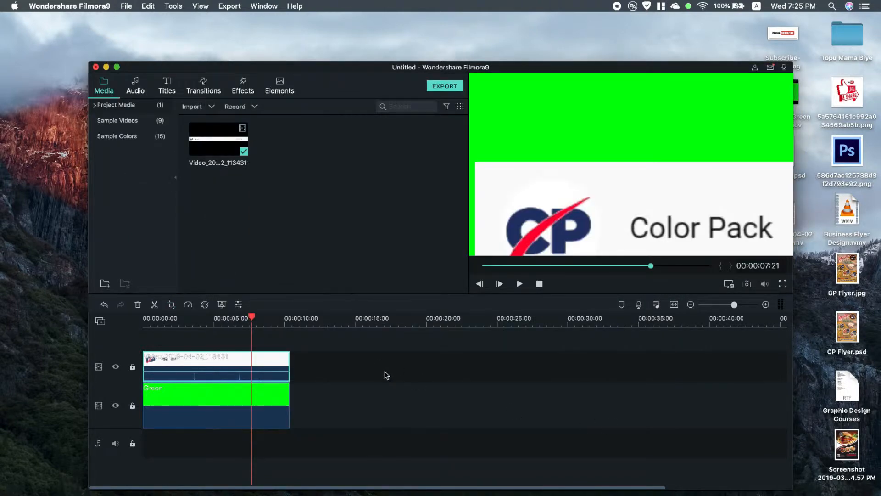
# Step: Scale the cropped logo clip to about 18.6% and place it in the frame's lower-left corner, at about X -710.4, Y -367.2
pyautogui.doubleClick(539, 235)
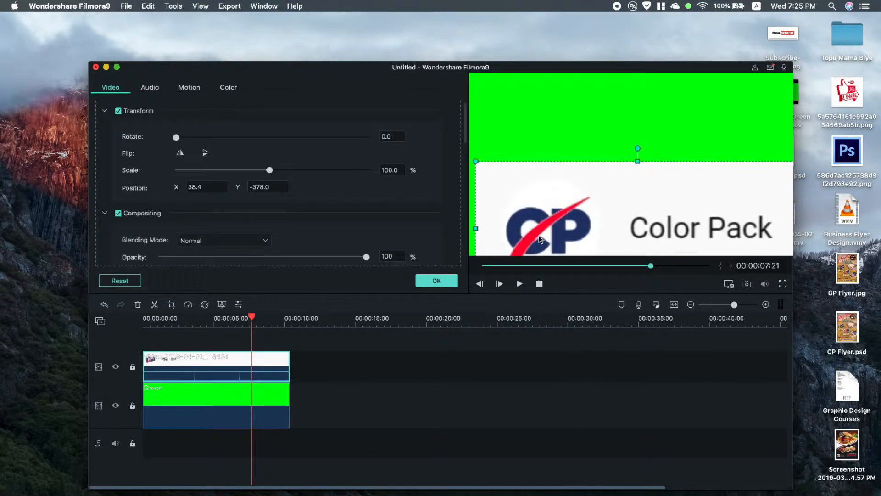
pyautogui.moveTo(621, 178); pyautogui.dragTo(647, 109)
pyautogui.moveTo(503, 225); pyautogui.dragTo(665, 159)
pyautogui.moveTo(734, 138); pyautogui.dragTo(582, 209)
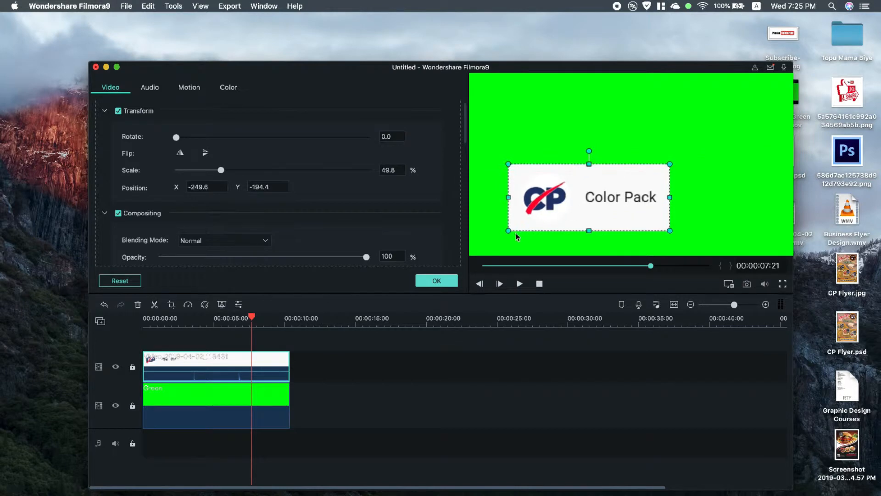
pyautogui.moveTo(511, 231)
pyautogui.mouseDown()
pyautogui.moveTo(614, 186)
pyautogui.moveTo(611, 178)
pyautogui.moveTo(533, 210)
pyautogui.moveTo(516, 226)
pyautogui.mouseUp()
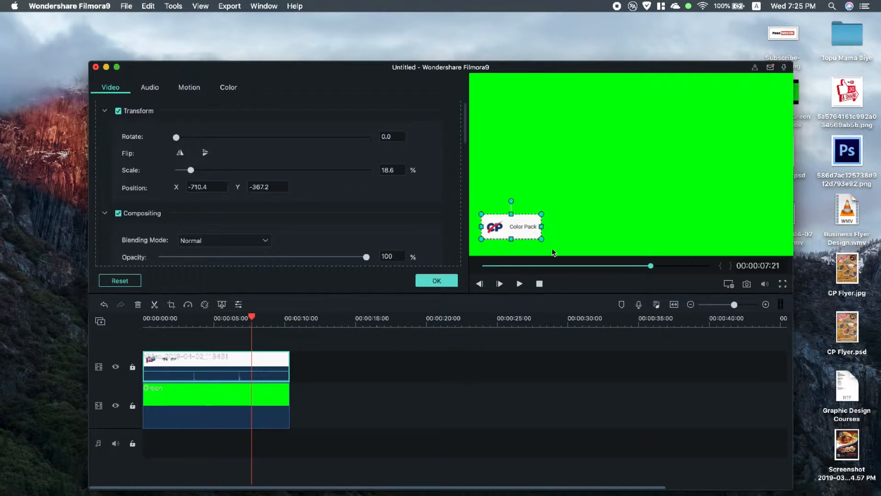
pyautogui.click(437, 281)
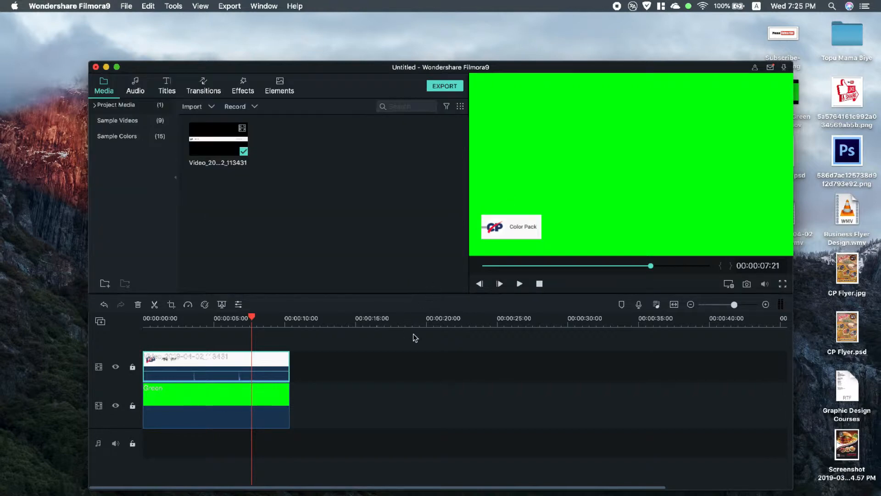
# Step: Try to duplicate the cropped logo clip onto a separate track and lengthen the shortened clip, and undo the duplication
pyautogui.rightClick(268, 364)
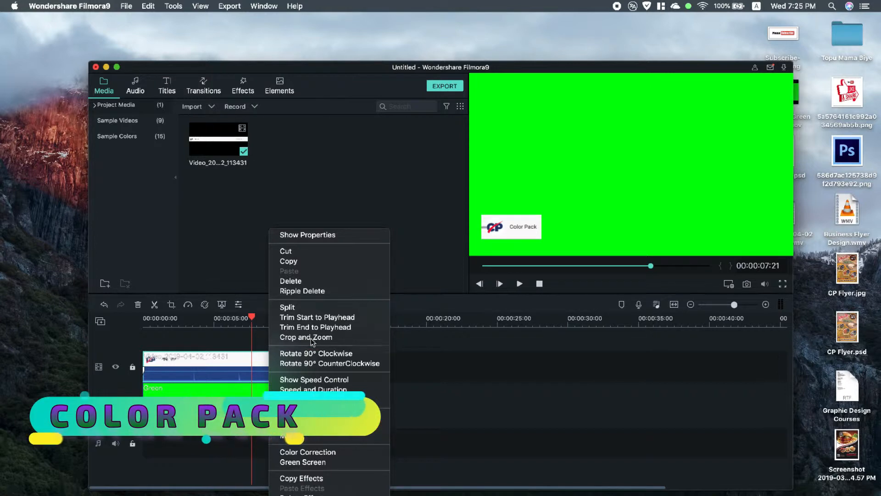
pyautogui.click(294, 260)
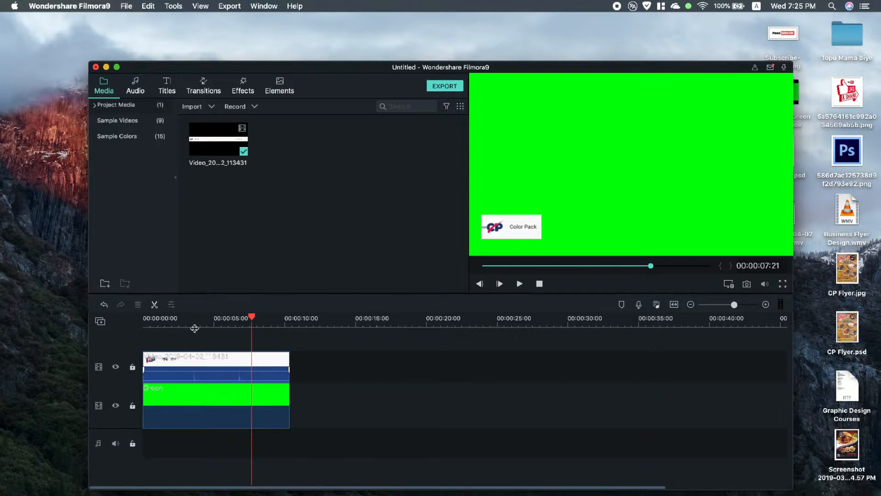
pyautogui.rightClick(198, 334)
pyautogui.click(228, 358)
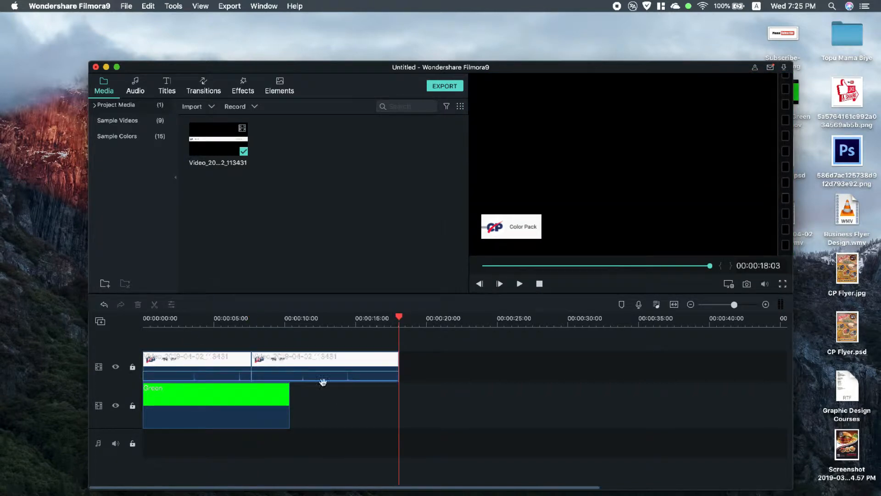
pyautogui.moveTo(323, 376); pyautogui.dragTo(208, 330)
pyautogui.click(248, 372)
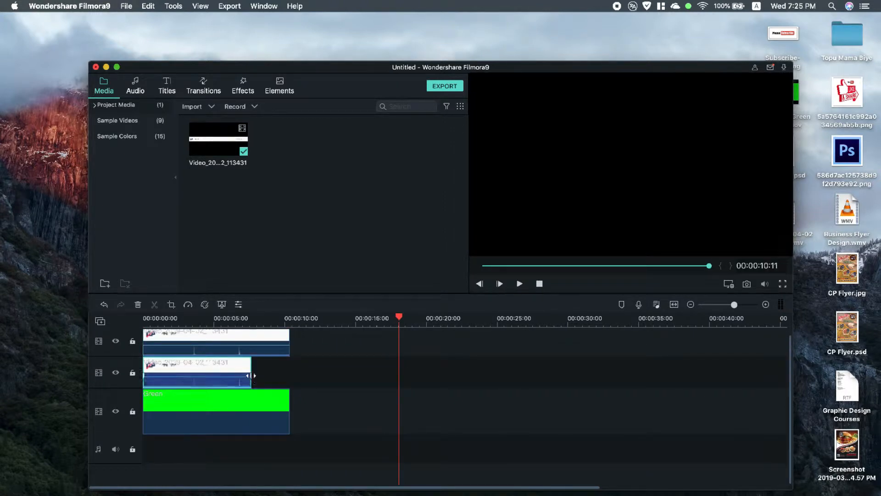
pyautogui.moveTo(252, 375); pyautogui.dragTo(297, 378)
pyautogui.click(225, 321)
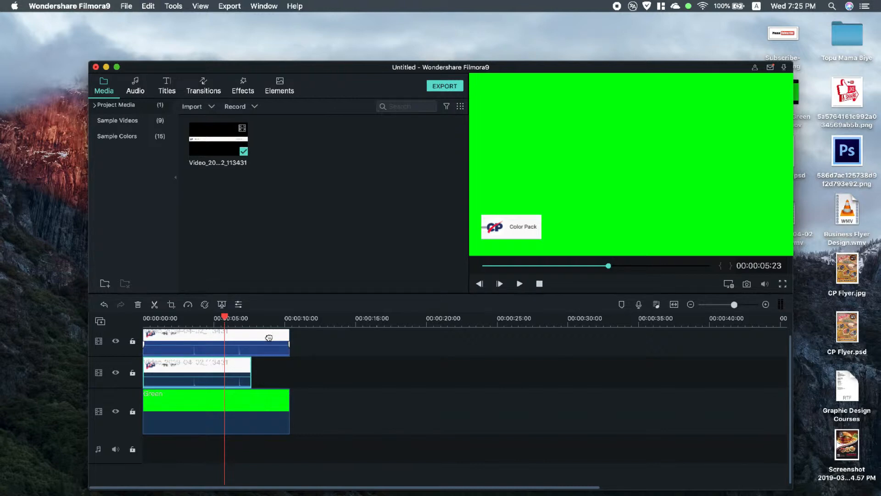
pyautogui.press('super+z')
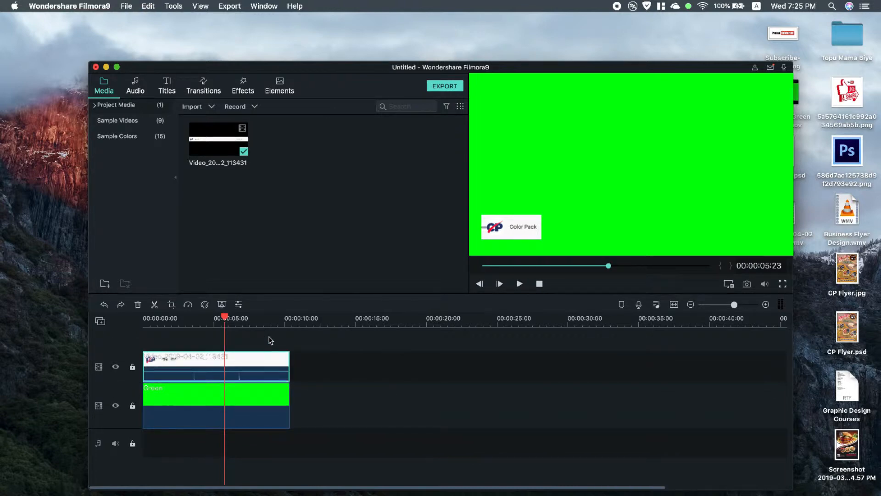
# Step: Add the original video again on a new track above the logo clip and crop it to 284 x 108 around the Subscribe button
pyautogui.moveTo(234, 142); pyautogui.dragTo(191, 357)
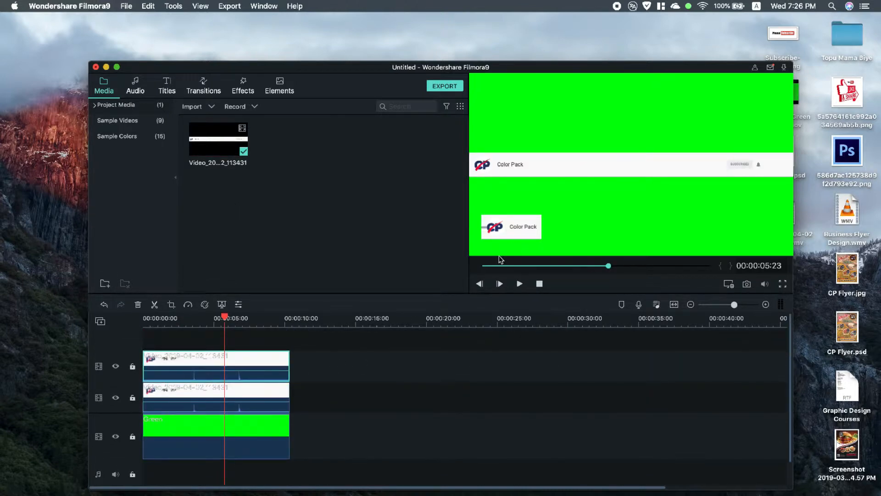
pyautogui.rightClick(249, 361)
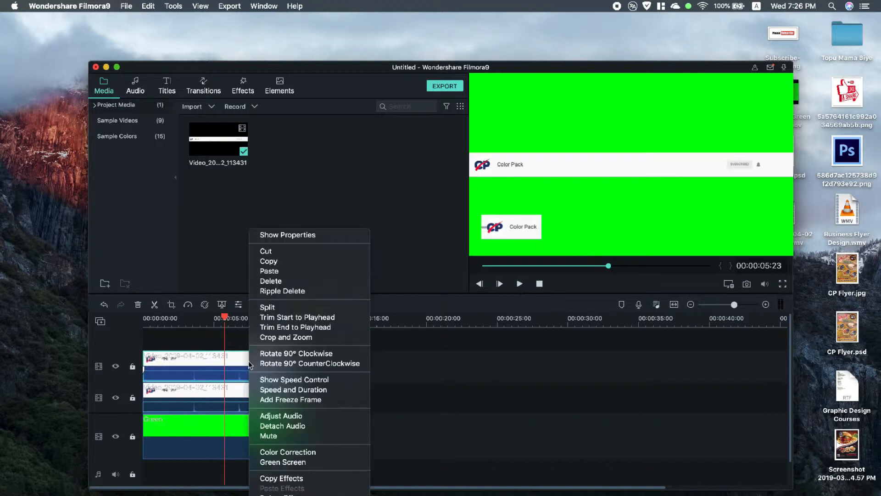
pyautogui.click(170, 306)
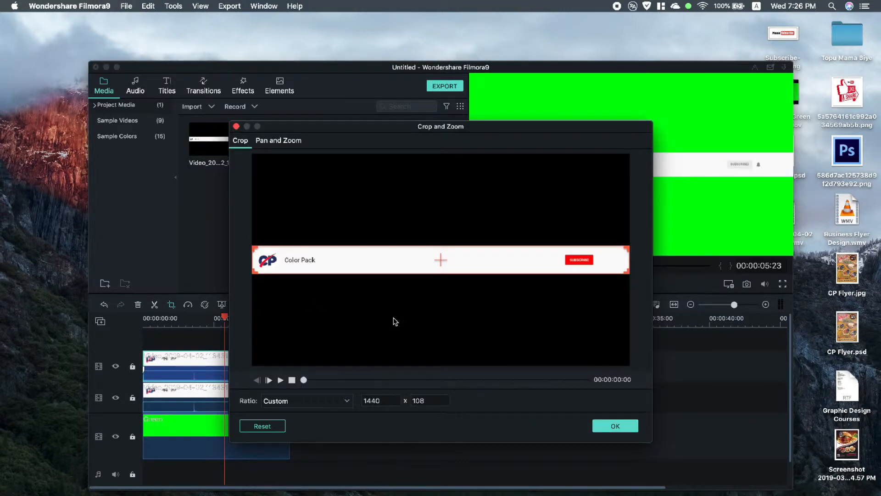
pyautogui.moveTo(254, 271); pyautogui.dragTo(542, 277)
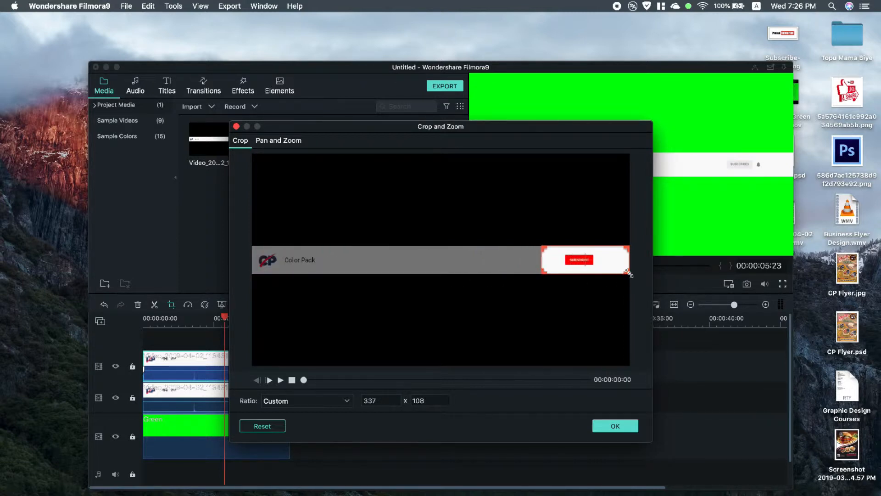
pyautogui.moveTo(628, 273); pyautogui.dragTo(615, 274)
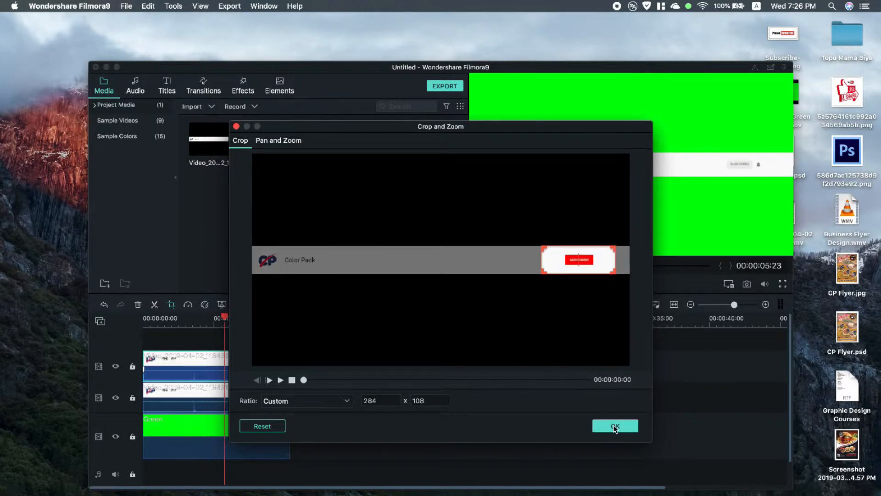
pyautogui.click(615, 427)
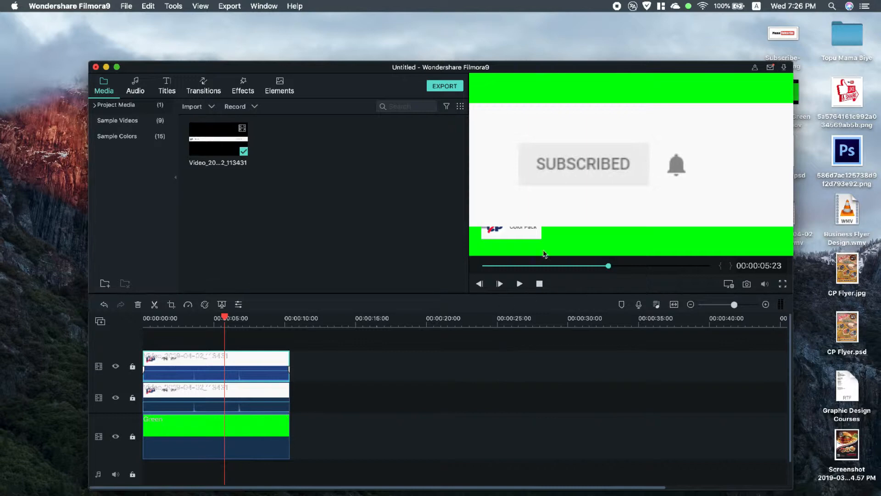
# Step: Scale the Subscribe button clip to about 24.1% and place it beside the logo clip, at about X -326.4, Y -378.0
pyautogui.doubleClick(547, 197)
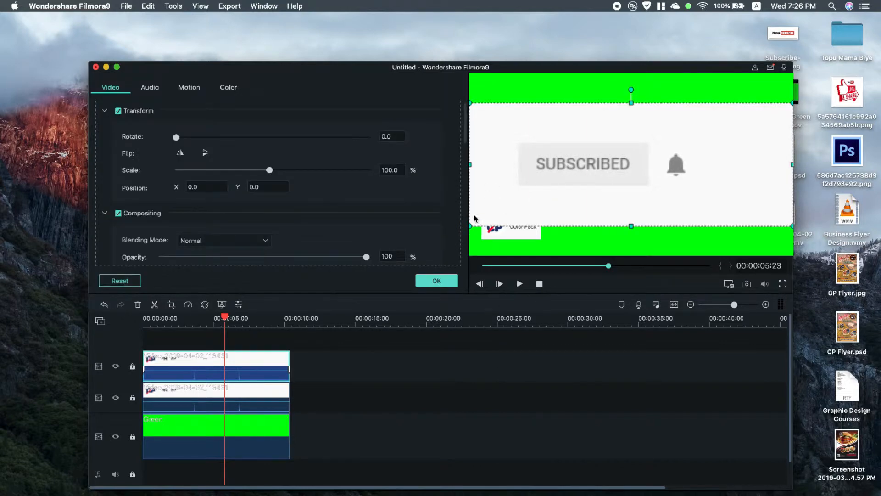
pyautogui.moveTo(470, 224); pyautogui.dragTo(563, 187)
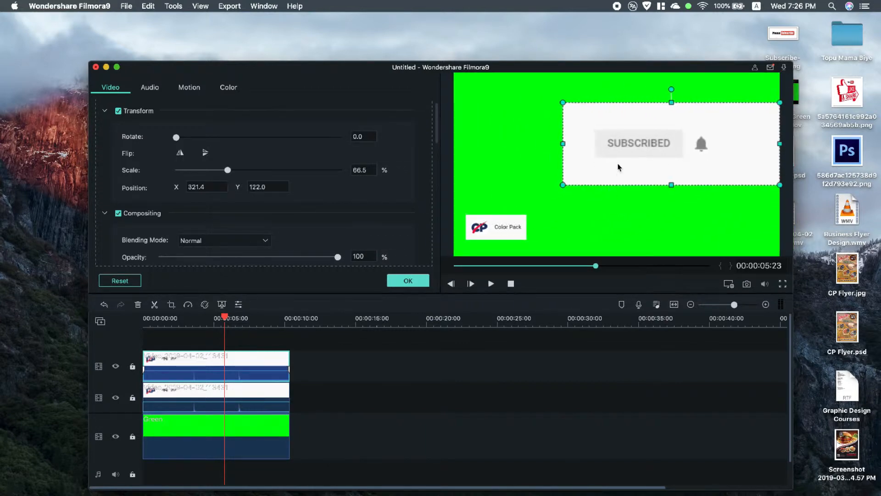
pyautogui.moveTo(614, 168); pyautogui.dragTo(544, 231)
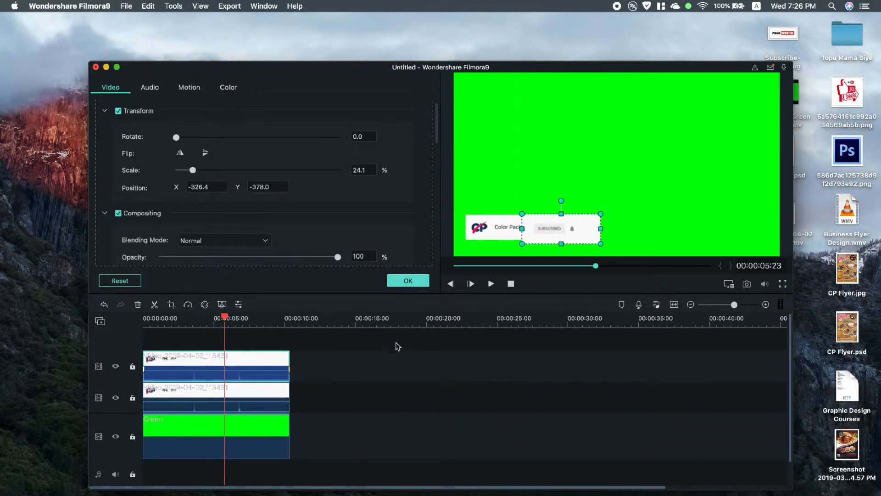
pyautogui.moveTo(237, 371); pyautogui.dragTo(280, 398)
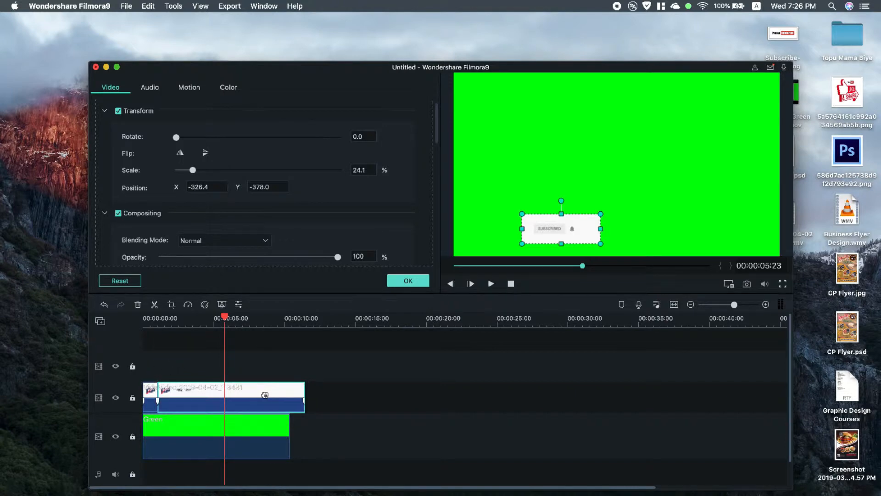
pyautogui.press('super+z')
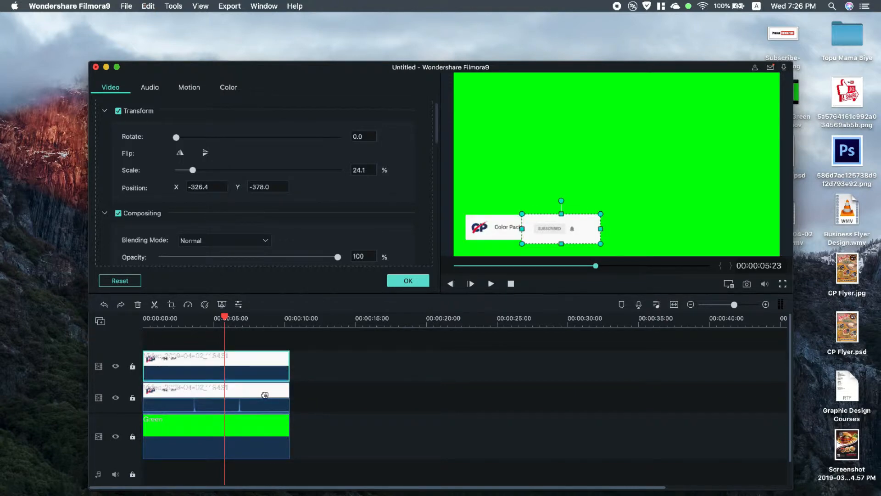
pyautogui.click(312, 383)
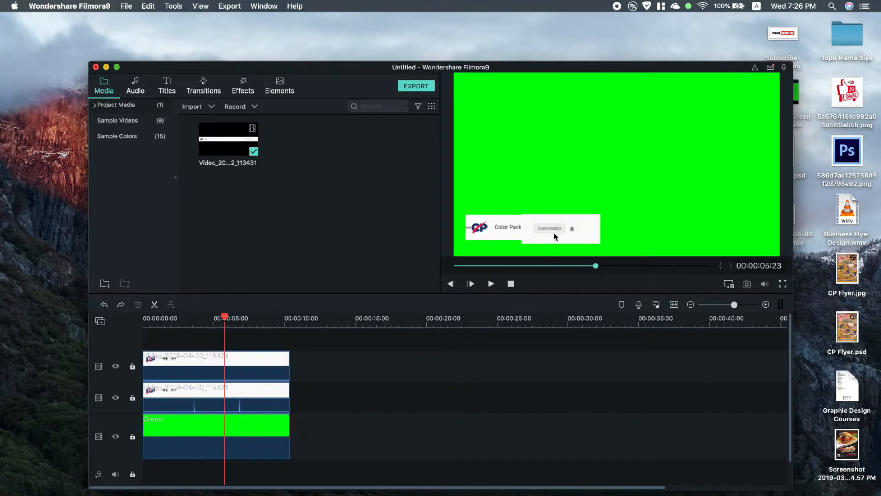
# Step: Move the Subscribe button clip to about X -307.2, Y -368.7 and reduce its height to match the adjacent logo clip
pyautogui.doubleClick(555, 232)
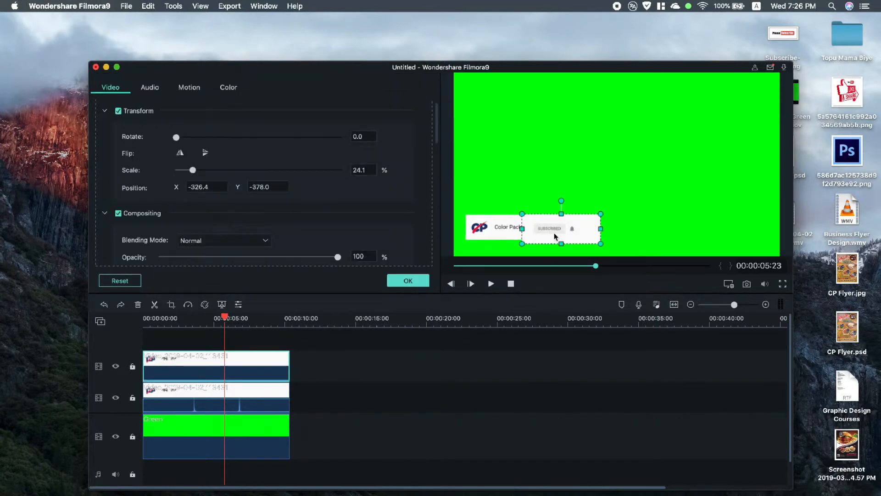
pyautogui.moveTo(545, 237); pyautogui.dragTo(549, 237)
pyautogui.click(395, 427)
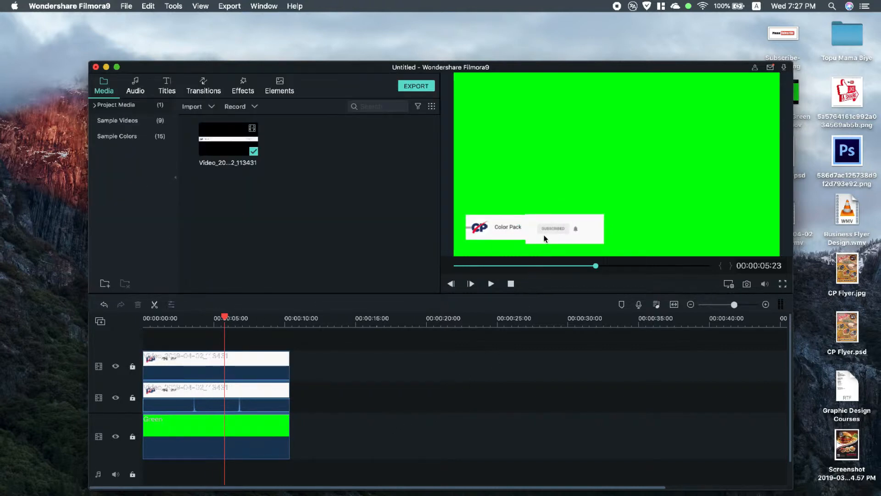
pyautogui.click(216, 372)
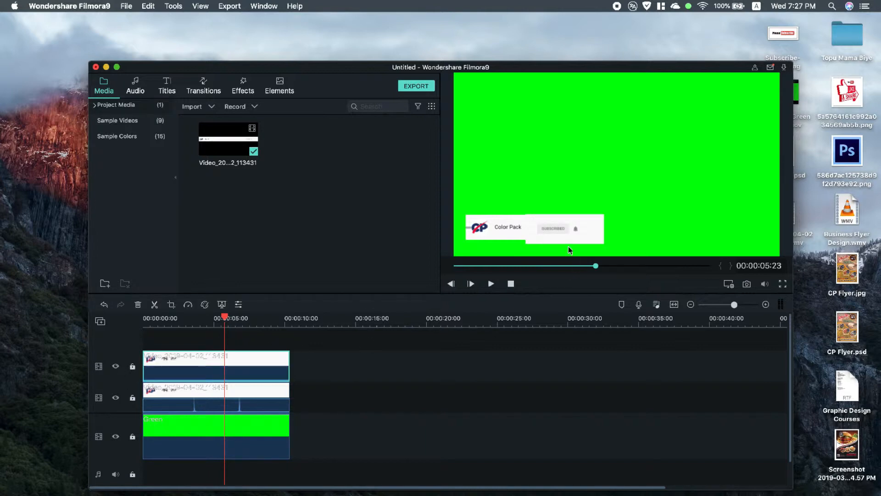
pyautogui.doubleClick(562, 231)
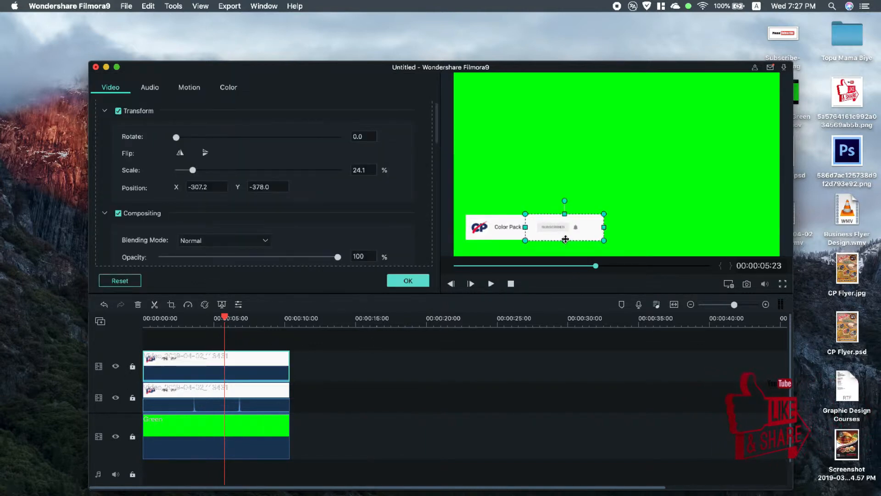
pyautogui.moveTo(566, 239); pyautogui.dragTo(561, 249)
pyautogui.click(414, 401)
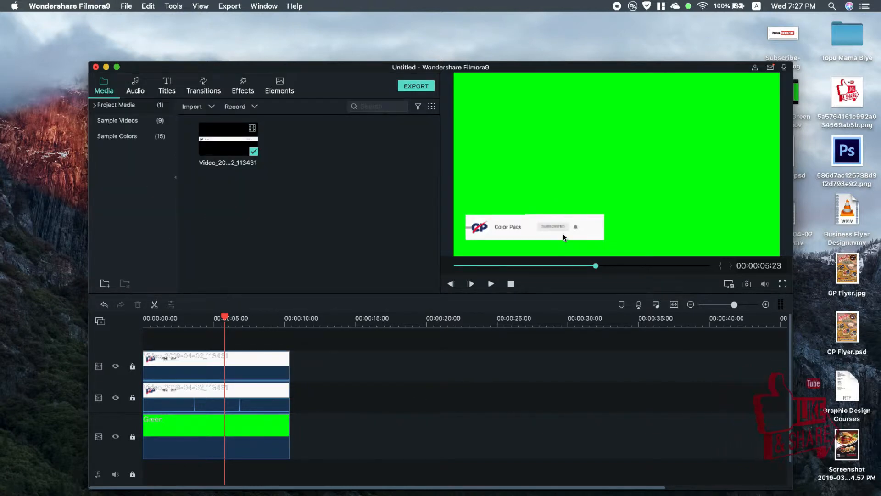
pyautogui.doubleClick(564, 238)
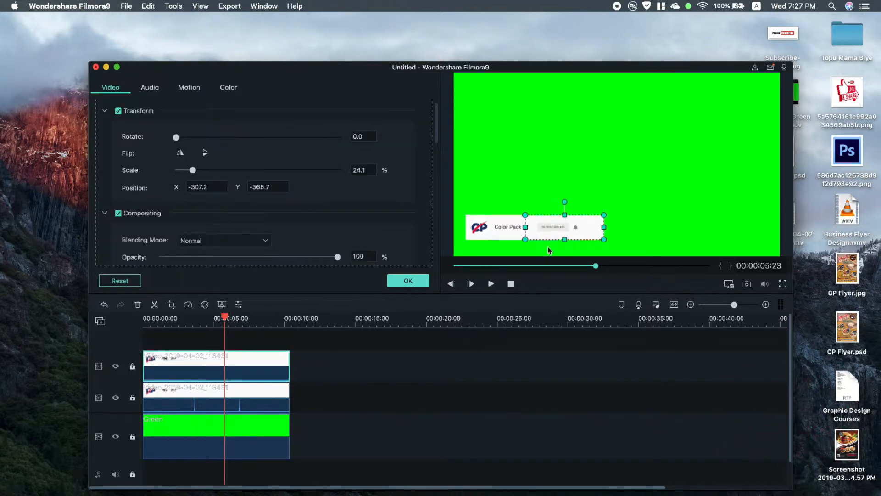
pyautogui.click(545, 248)
pyautogui.click(555, 225)
pyautogui.click(547, 255)
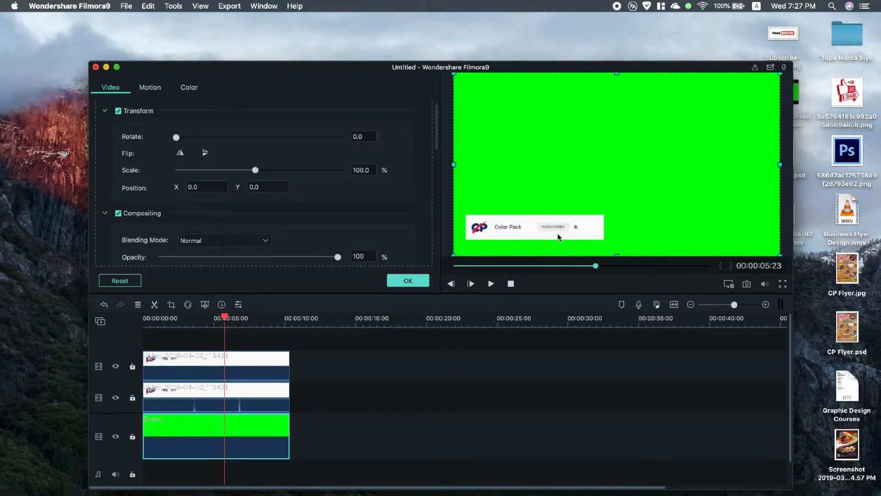
# Step: Preview the combined banner in full screen and play the composition from the start
pyautogui.click(783, 284)
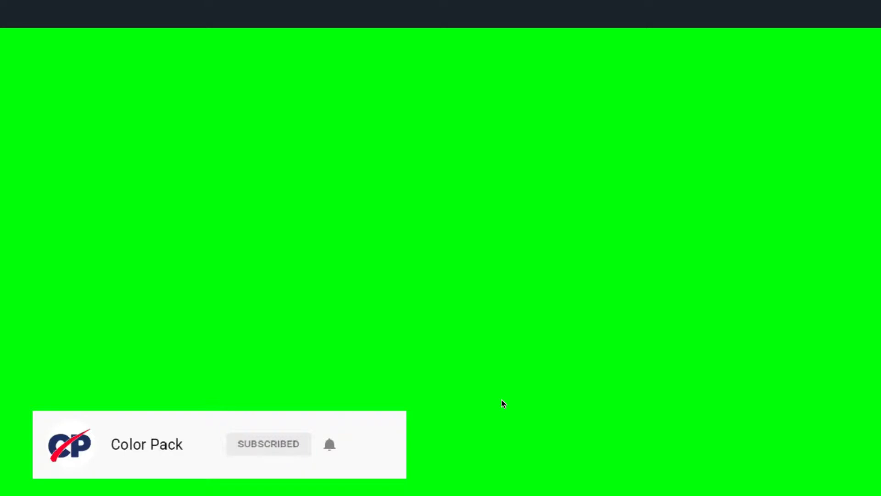
pyautogui.press('Escape')
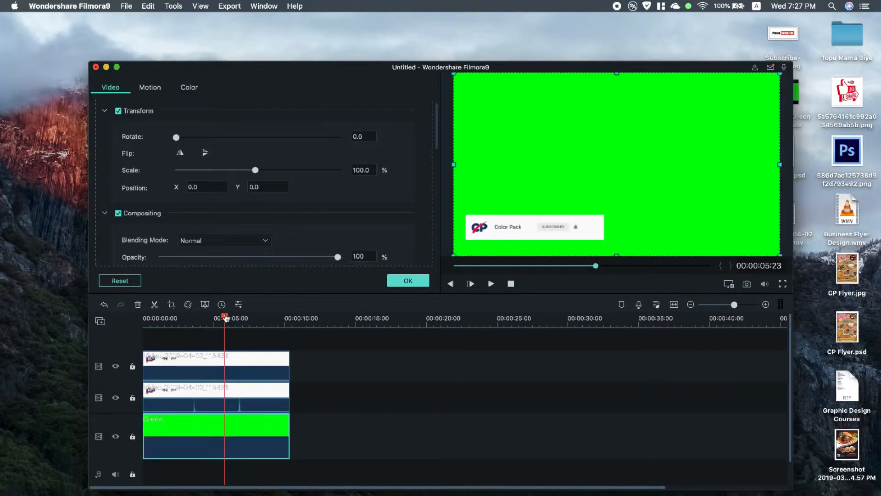
pyautogui.moveTo(225, 318); pyautogui.dragTo(111, 326)
pyautogui.click(491, 284)
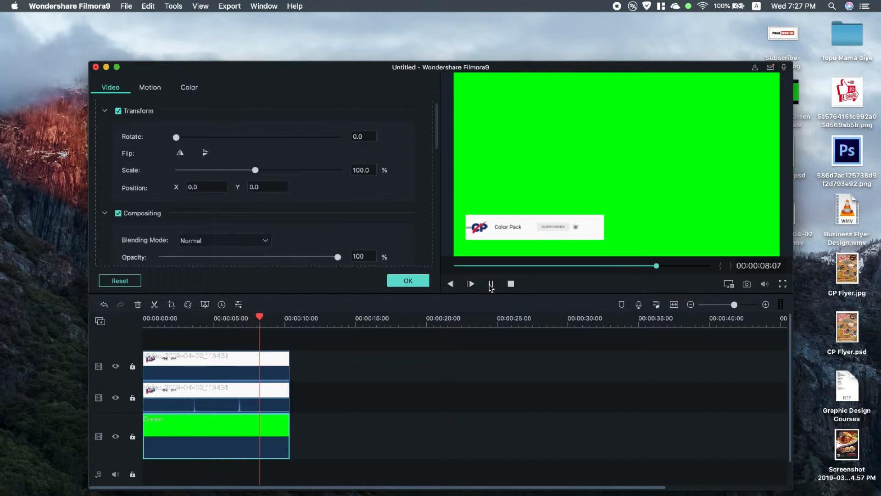
pyautogui.click(781, 285)
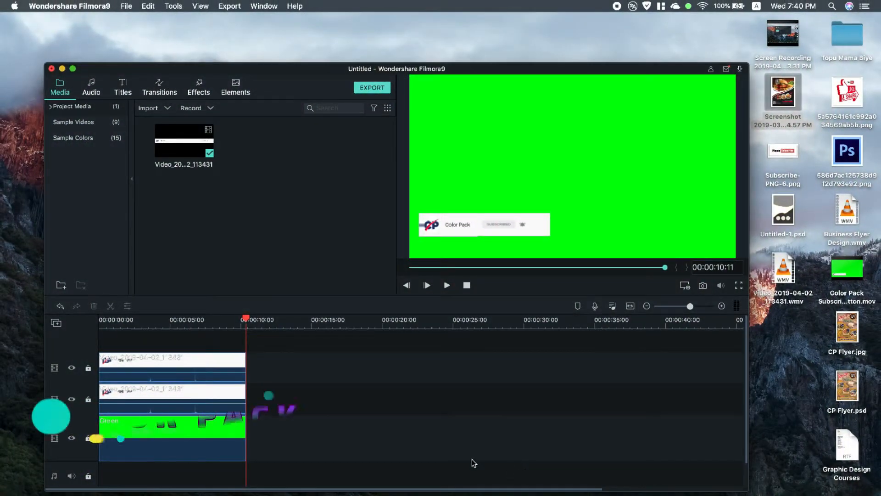
# Step: Apply the Up Down 1 motion animation to the logo clip on the middle video track
pyautogui.click(147, 391)
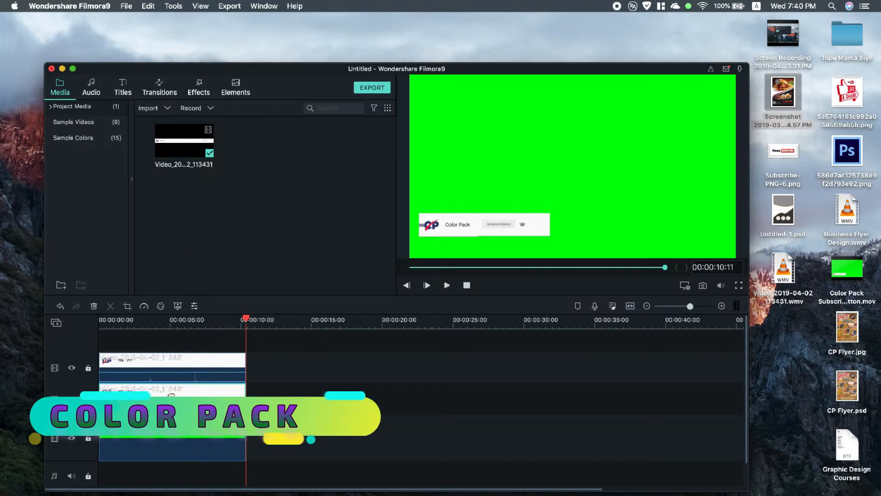
pyautogui.doubleClick(160, 404)
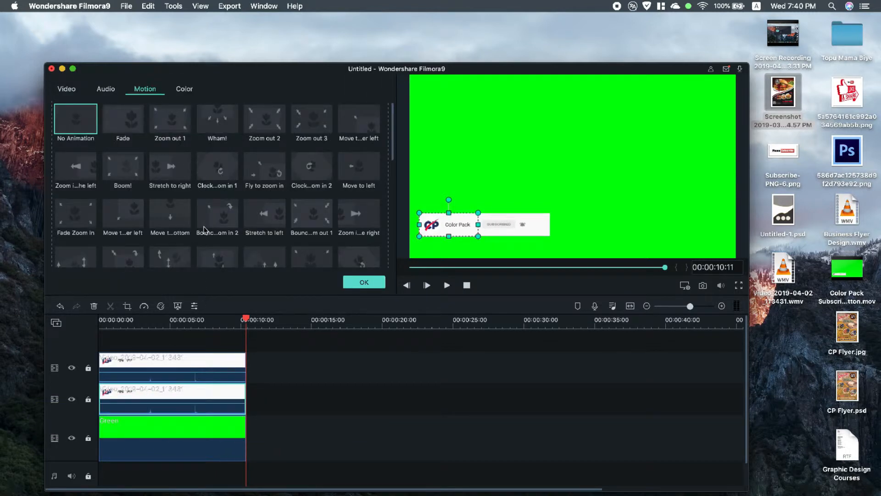
pyautogui.scroll(-1, 192, 223)
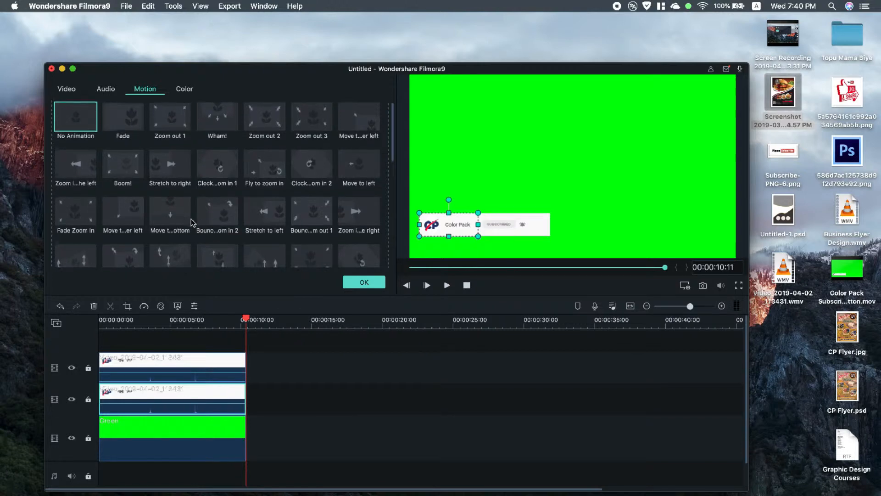
pyautogui.scroll(-1, 192, 223)
pyautogui.click(225, 249)
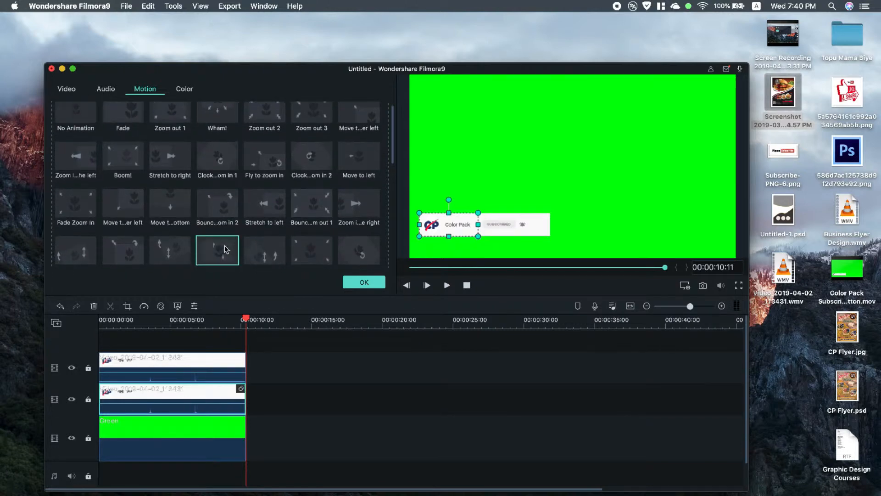
pyautogui.scroll(-3, 225, 248)
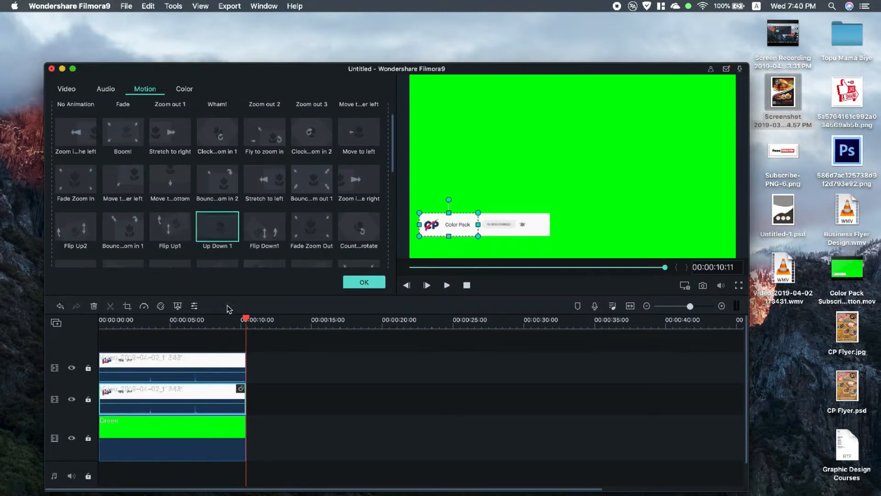
# Step: Apply the Up Down 1 motion animation to the Subscribe button clip and play back the animated banner
pyautogui.click(200, 359)
pyautogui.click(218, 227)
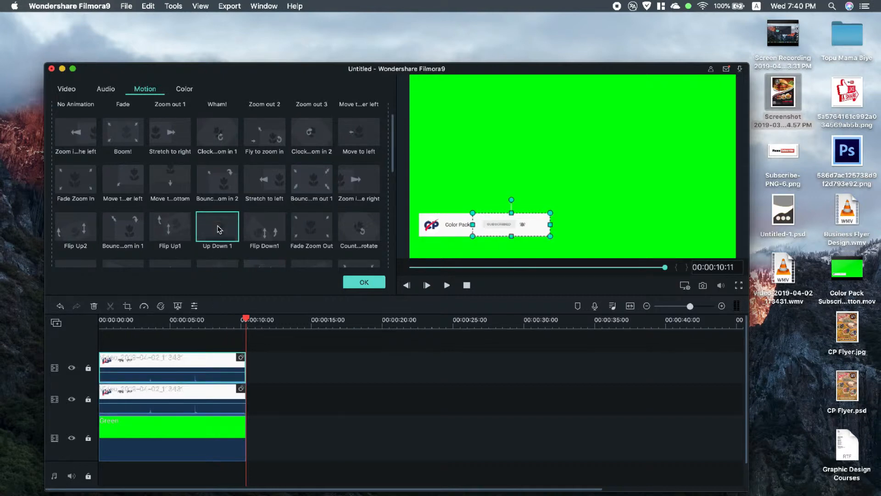
pyautogui.click(361, 283)
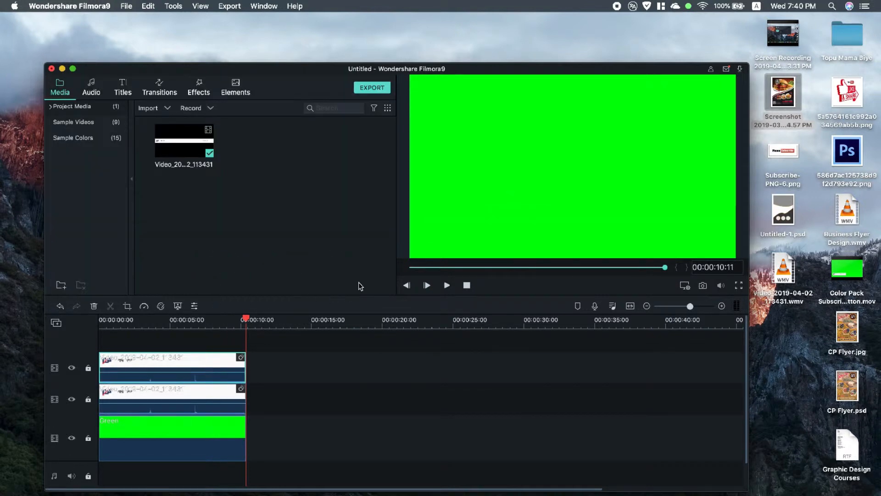
pyautogui.click(448, 286)
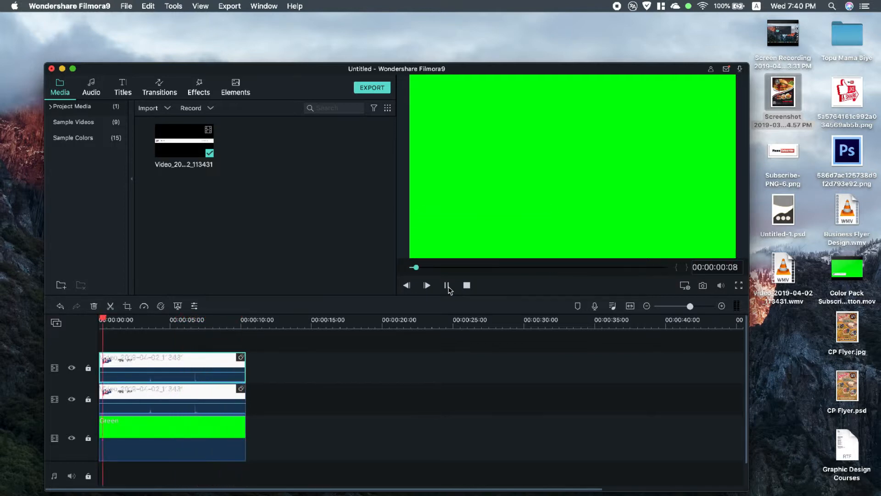
pyautogui.click(449, 285)
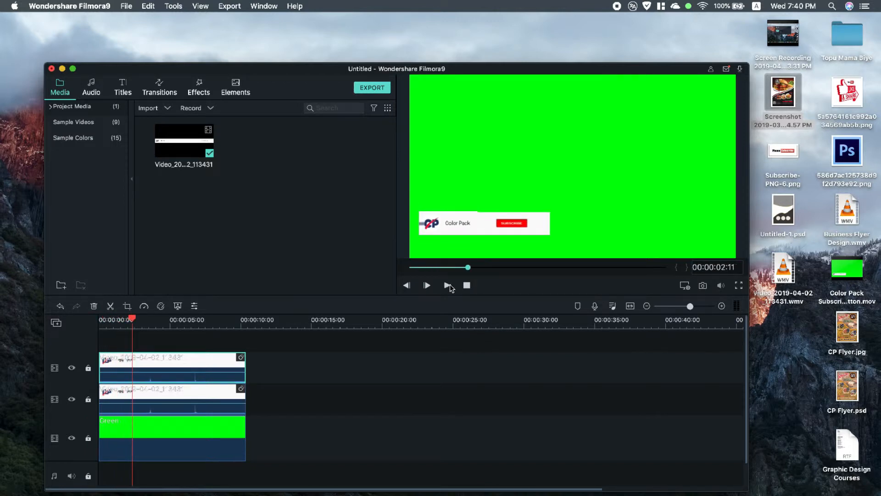
# Step: Open the MOV export and accept the Best quality settings with H.264, 1920 x 1080 and 30 fps
pyautogui.click(372, 88)
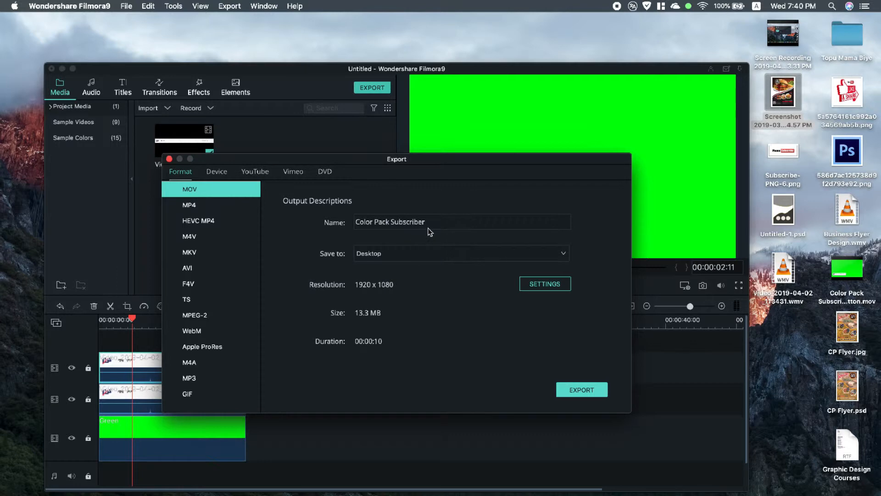
pyautogui.click(533, 282)
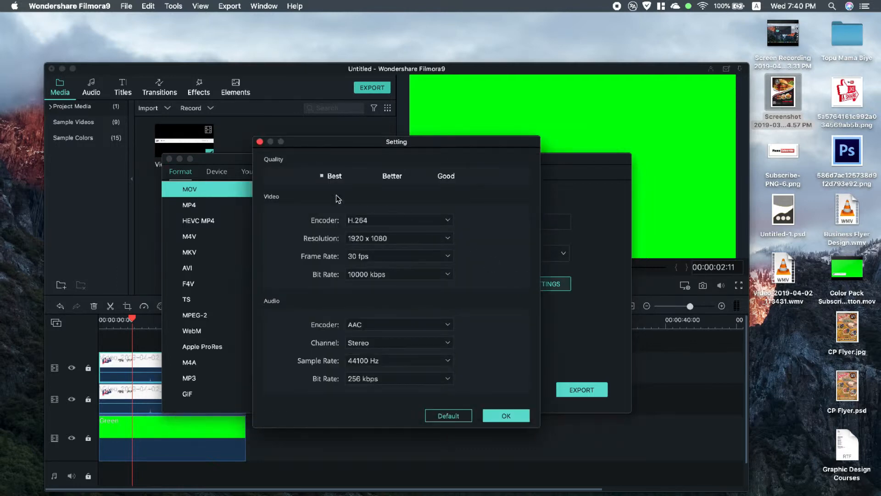
pyautogui.click(522, 412)
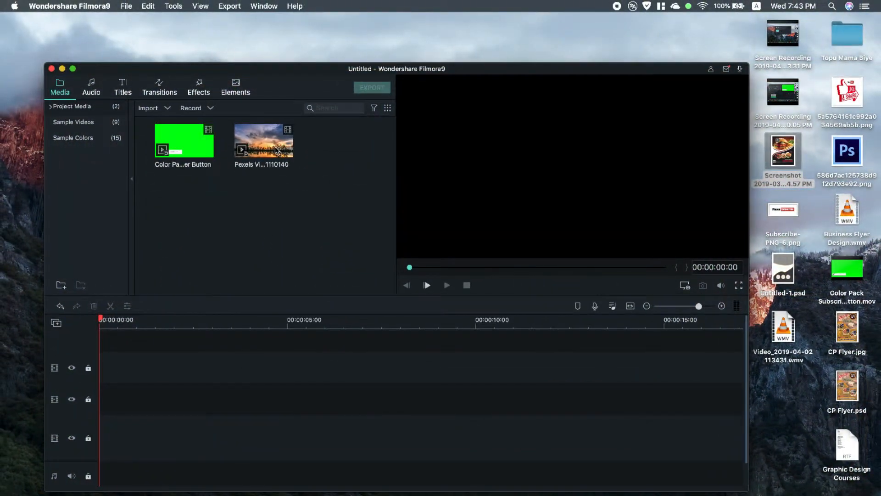
# Step: Place the Pexels Videos 1110140 clip on the lowest video track and the Color Pack Subscriber Button clip on the track above, both from the start
pyautogui.moveTo(276, 151); pyautogui.dragTo(104, 437)
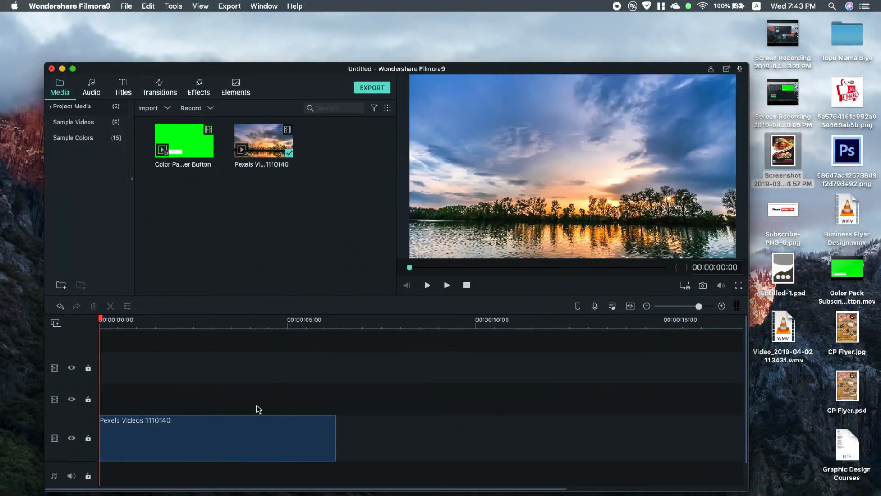
pyautogui.moveTo(200, 152); pyautogui.dragTo(133, 397)
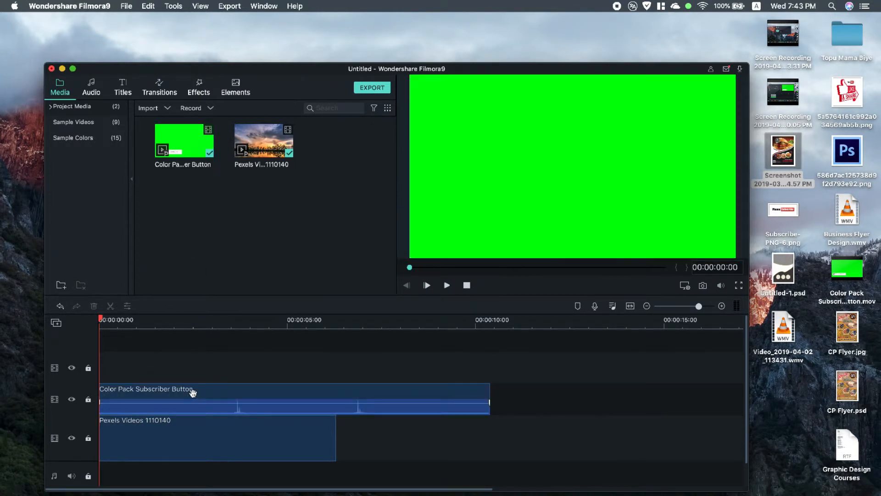
# Step: Copy the Pexels Videos 1110140 clip and paste the duplicate directly after the original, at 00:00:06:09
pyautogui.click(210, 434)
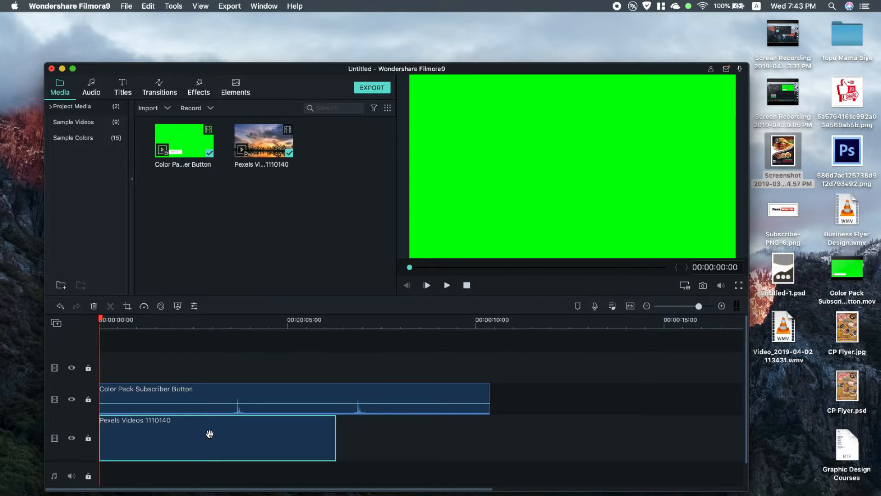
pyautogui.rightClick(210, 434)
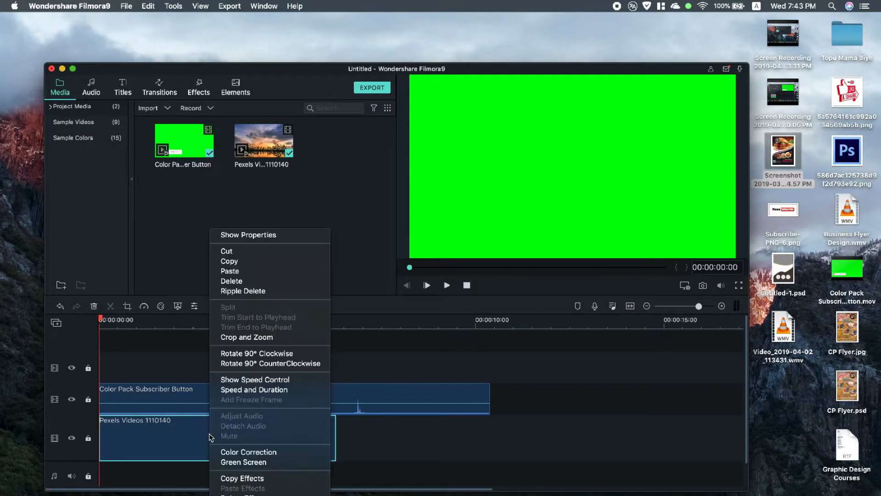
pyautogui.click(250, 260)
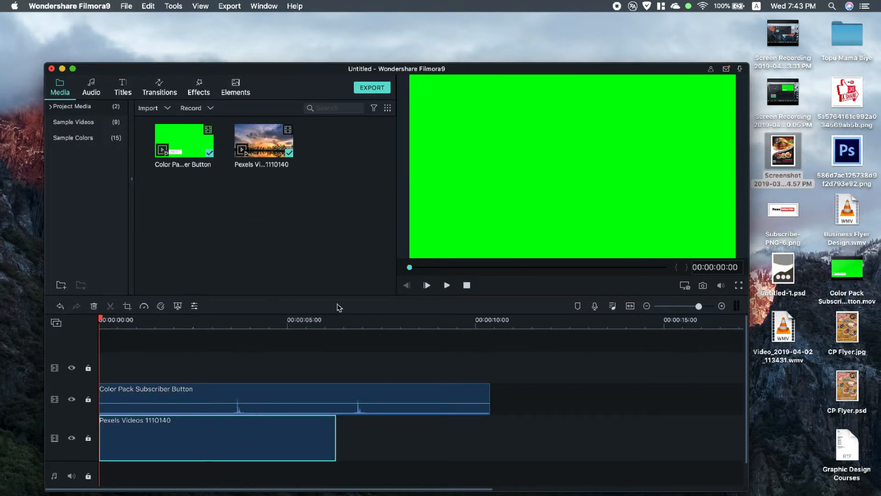
pyautogui.click(336, 319)
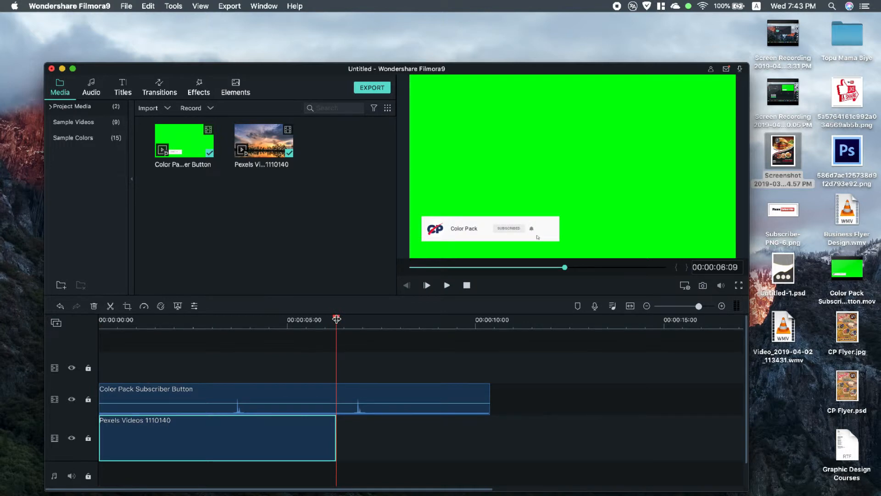
pyautogui.press('super+v')
# Step: Shift the duplicated Pexels clip slightly earlier and trim its end to line up with the end of the Color Pack Subscriber Button clip
pyautogui.click(397, 430)
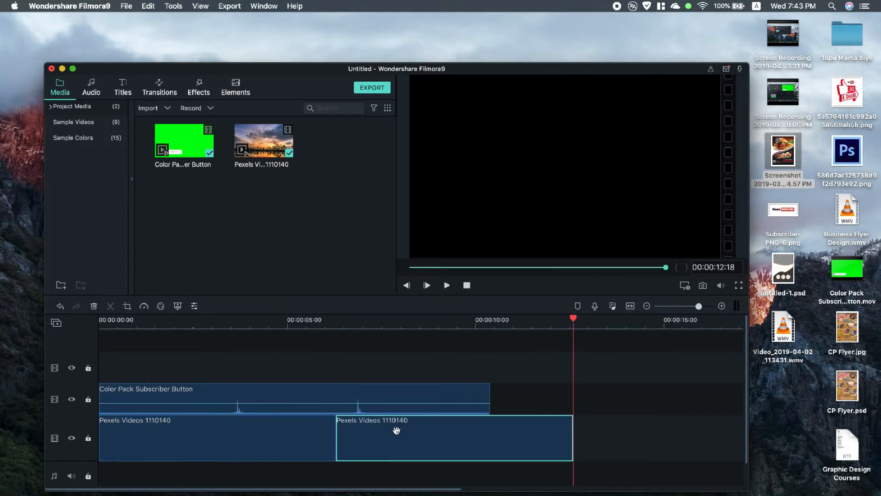
pyautogui.moveTo(402, 431); pyautogui.dragTo(388, 430)
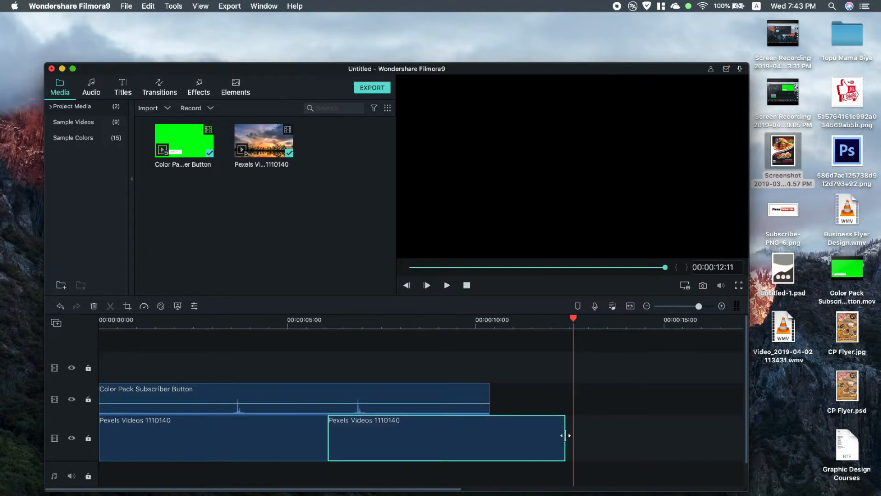
pyautogui.moveTo(564, 435); pyautogui.dragTo(490, 434)
pyautogui.click(551, 448)
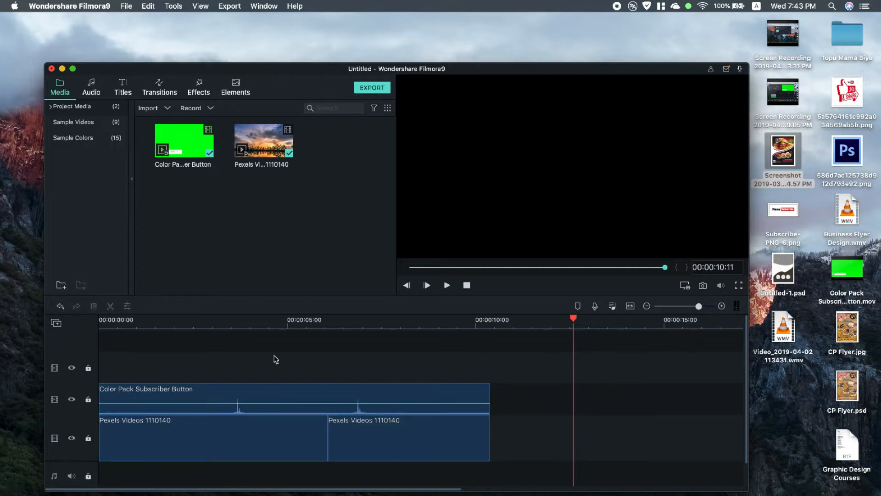
# Step: Play the timeline from the start to check the unkeyed green-screen button clip above the landscape clips
pyautogui.scroll(5, 109, 322)
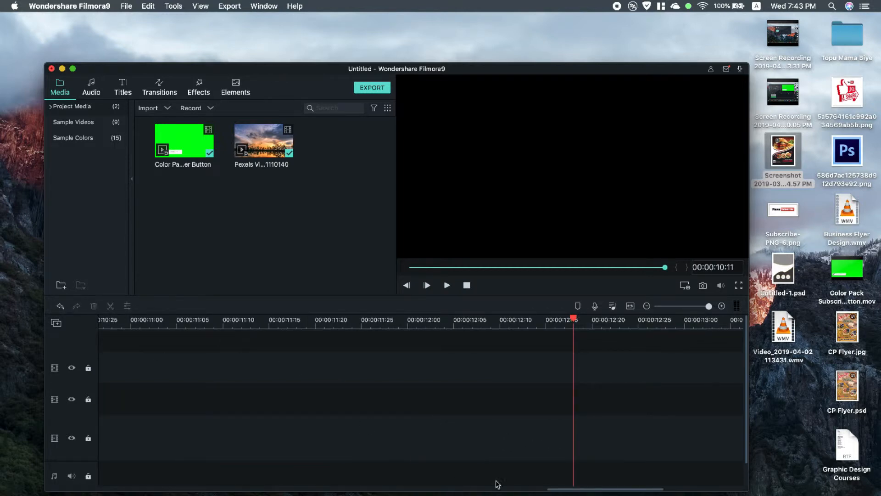
pyautogui.moveTo(583, 492); pyautogui.dragTo(95, 469)
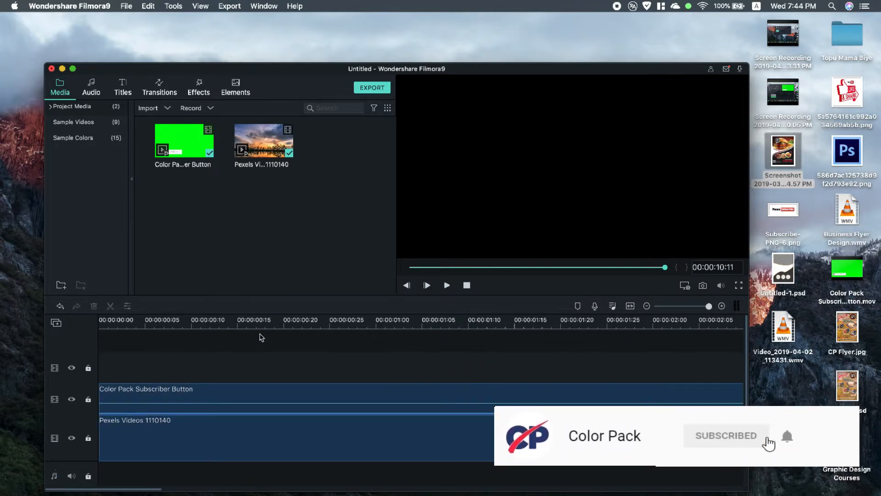
pyautogui.scroll(2, 246, 326)
pyautogui.scroll(-4, 247, 326)
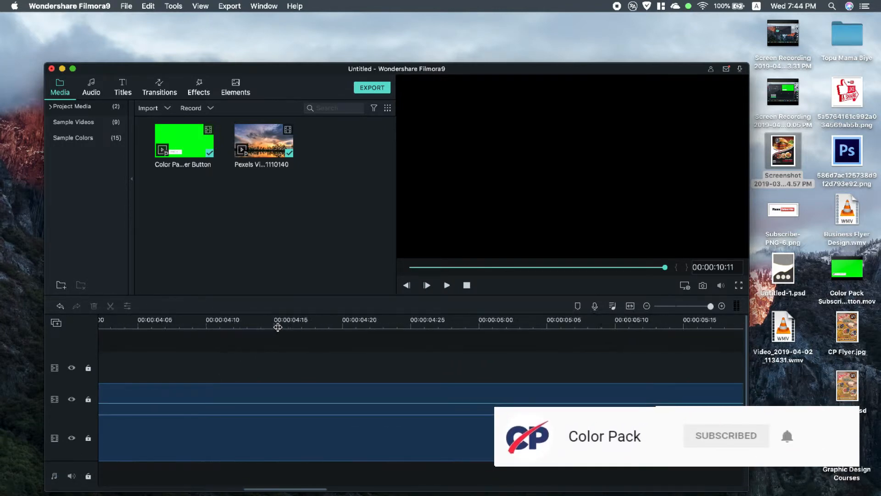
pyautogui.scroll(-10, 218, 325)
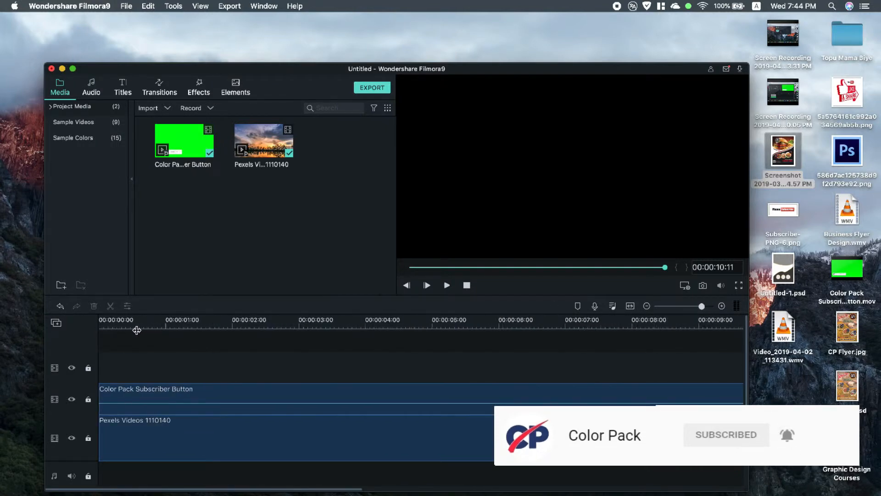
pyautogui.click(102, 326)
pyautogui.moveTo(102, 320); pyautogui.dragTo(75, 321)
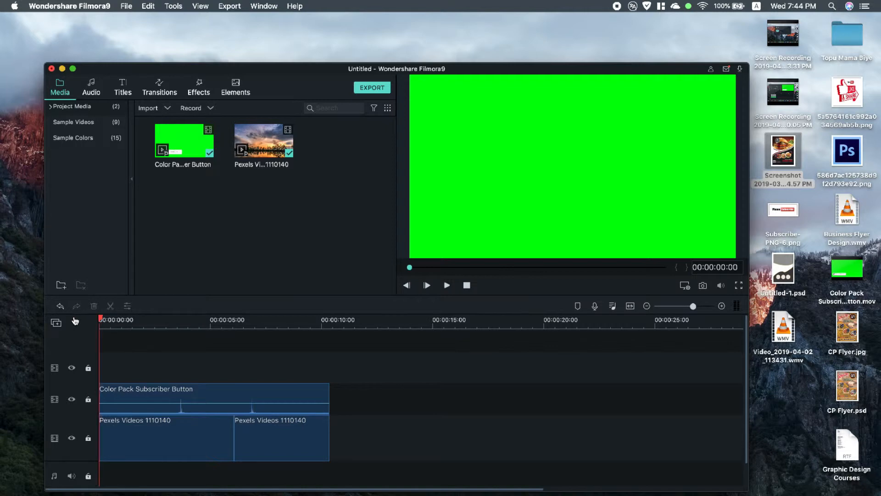
pyautogui.click(446, 285)
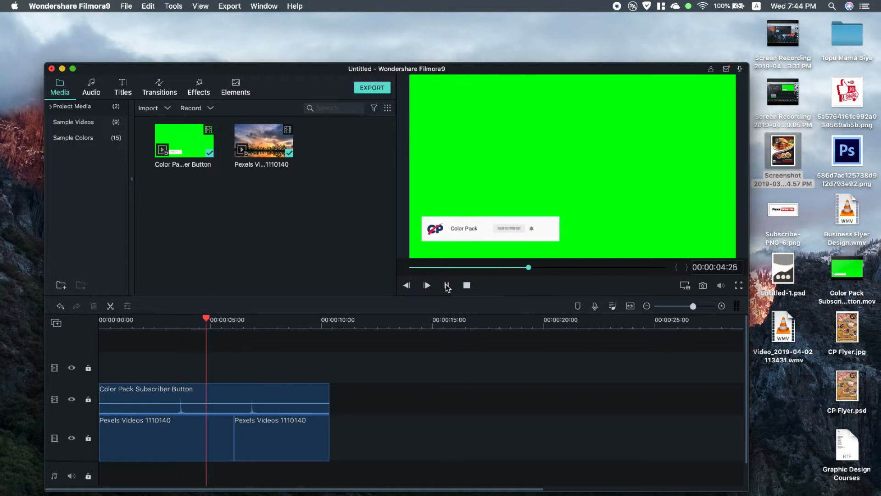
# Step: Open the Color Pack Subscriber Button clip's video settings and enable Chroma Key (Green Screen) with green as the key color
pyautogui.doubleClick(184, 389)
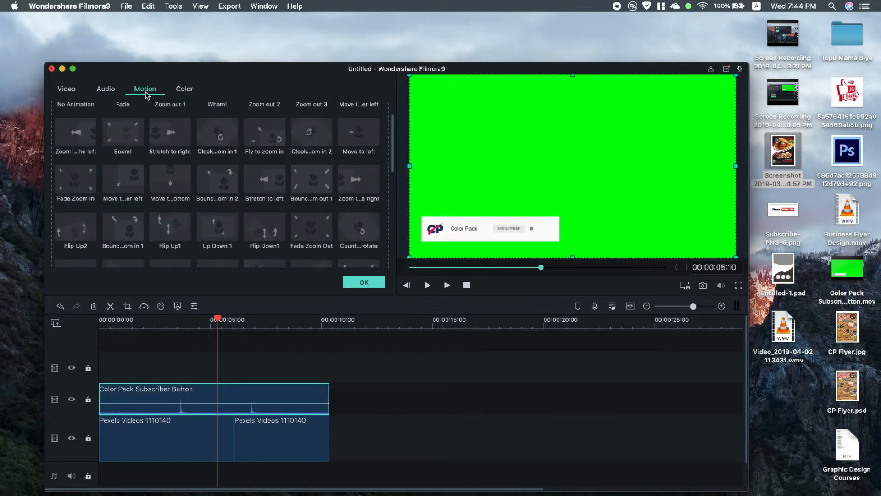
pyautogui.click(67, 90)
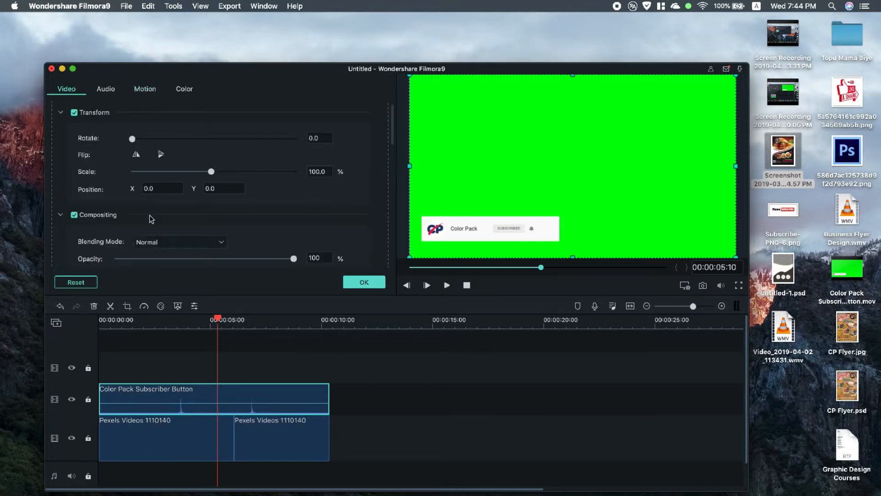
pyautogui.scroll(-10, 151, 219)
pyautogui.scroll(3, 147, 217)
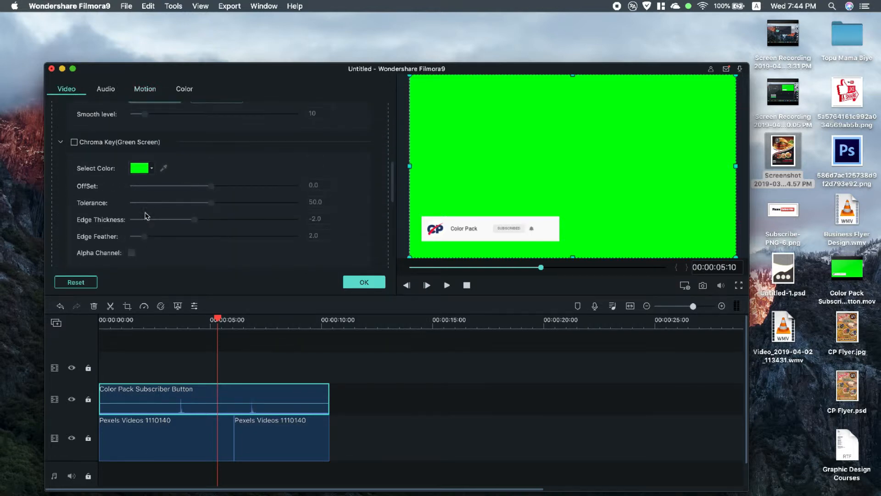
pyautogui.click(74, 142)
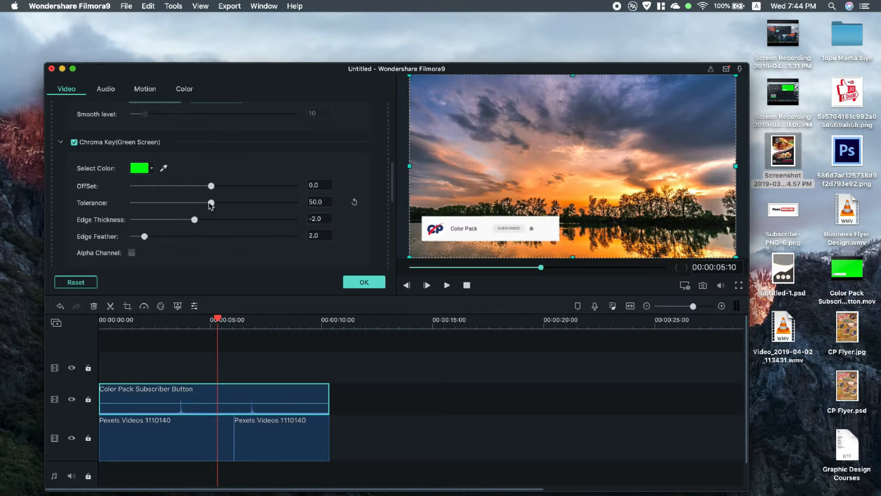
# Step: Set the chroma key's offset to 70, tolerance to 100, edge thickness to 10 and edge feather to 0
pyautogui.moveTo(210, 205); pyautogui.dragTo(282, 196)
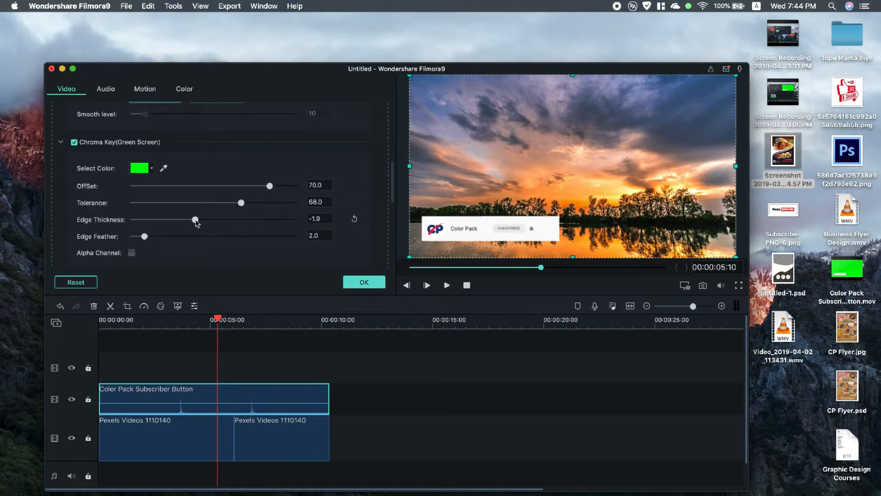
pyautogui.moveTo(196, 223); pyautogui.dragTo(309, 222)
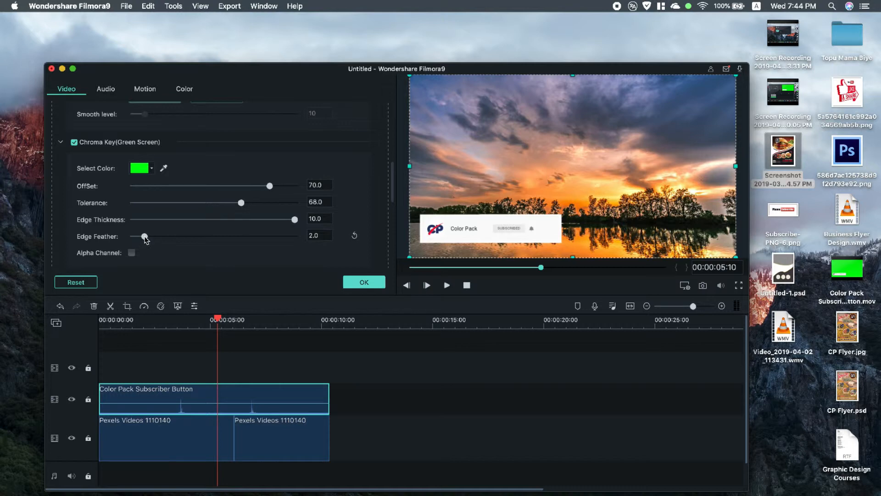
pyautogui.moveTo(145, 239); pyautogui.dragTo(67, 240)
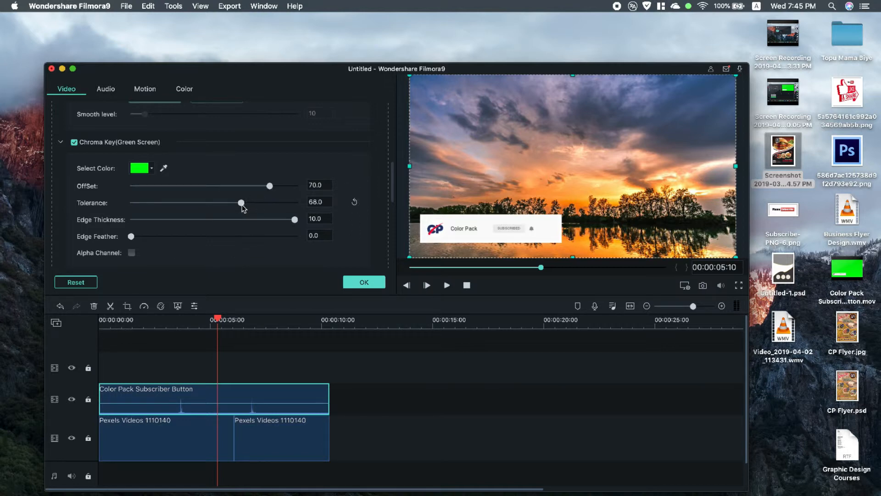
pyautogui.moveTo(243, 209); pyautogui.dragTo(292, 210)
# Step: Play the keyed composite from the start and watch it in full screen
pyautogui.moveTo(213, 323); pyautogui.dragTo(100, 324)
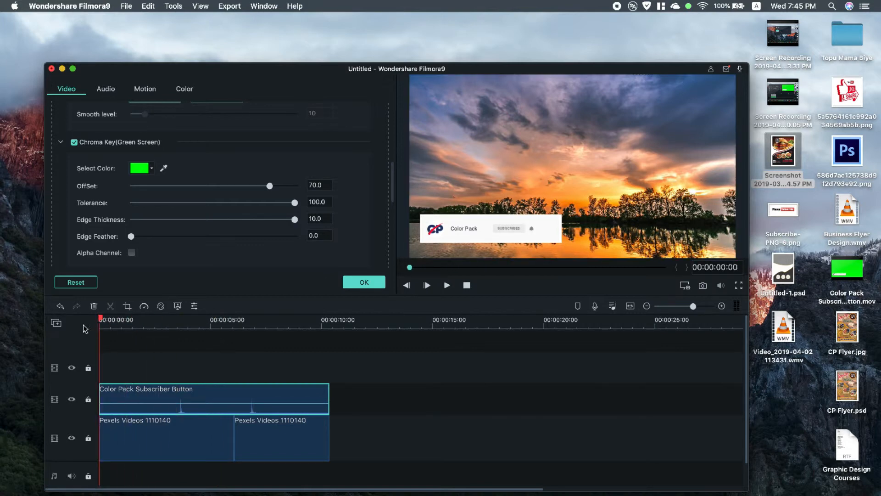
pyautogui.click(447, 285)
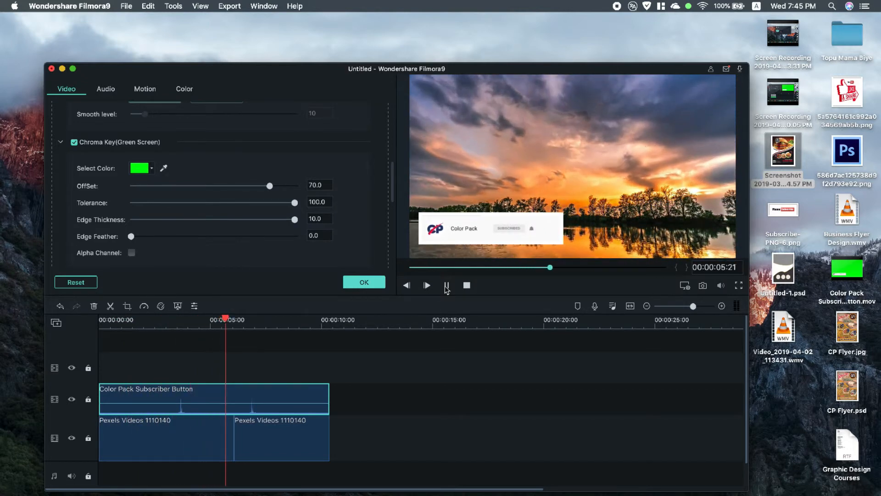
pyautogui.click(738, 286)
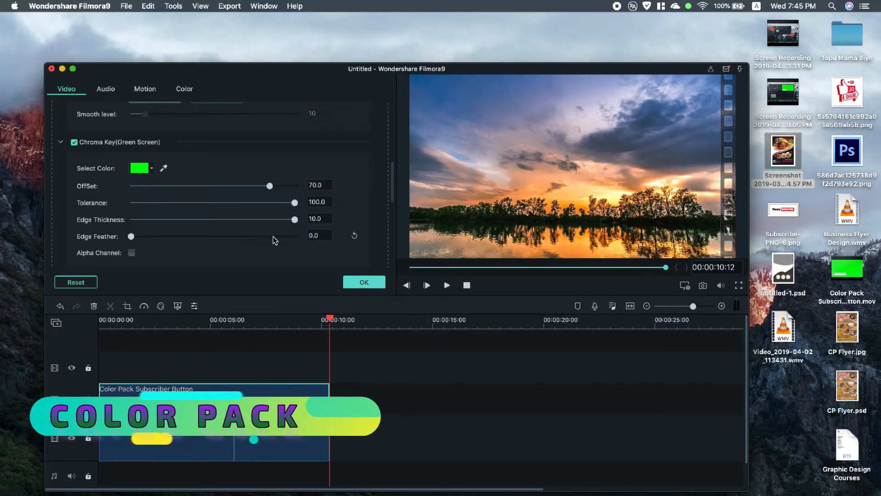
# Step: Set the chroma key's edge thickness to -3.4, checking the playback from the start before accepting the clip settings
pyautogui.click(167, 324)
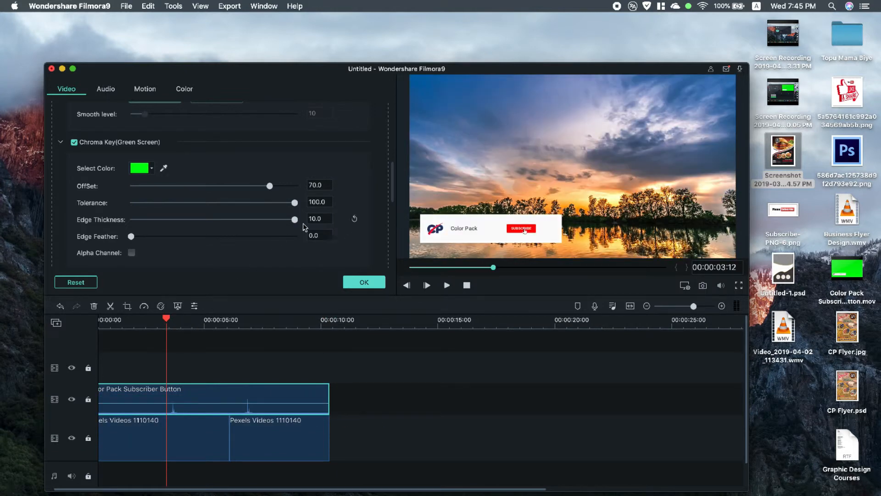
pyautogui.moveTo(295, 222); pyautogui.dragTo(190, 225)
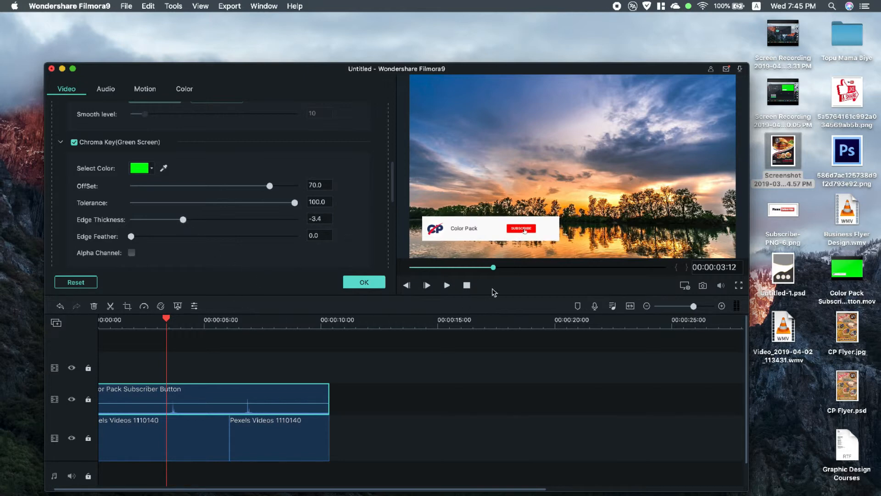
pyautogui.moveTo(165, 322); pyautogui.dragTo(92, 324)
pyautogui.click(447, 285)
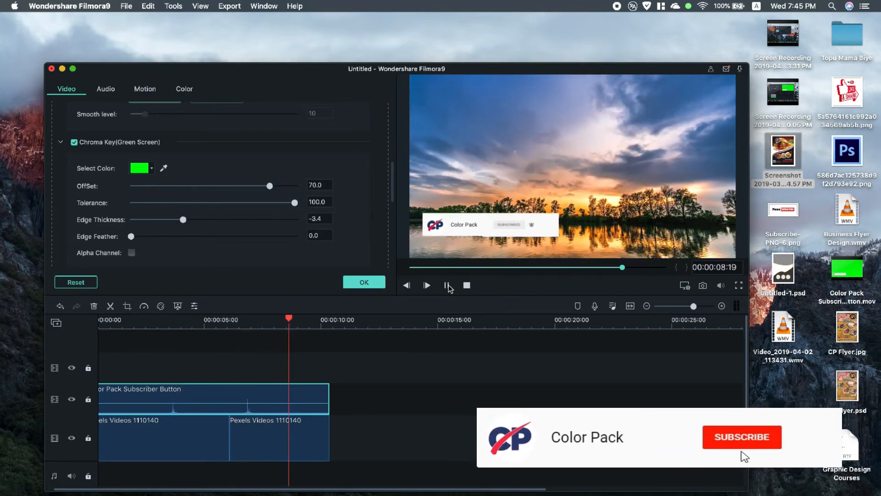
pyautogui.click(447, 285)
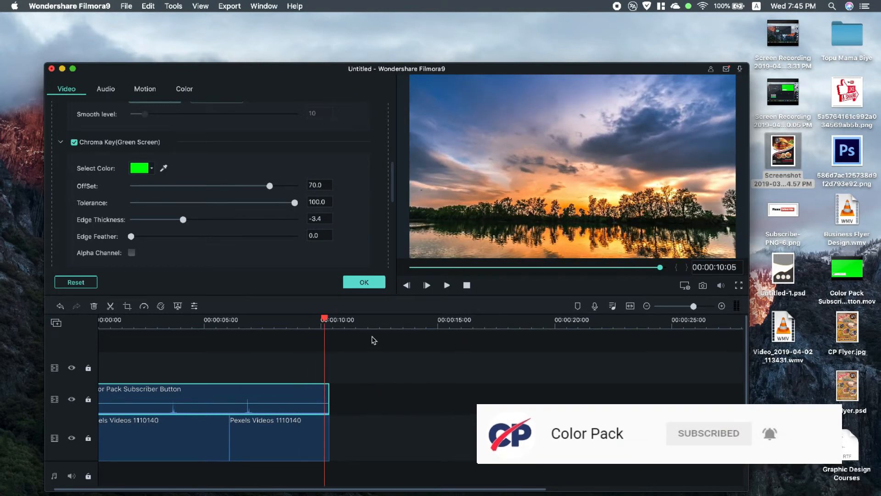
pyautogui.click(363, 282)
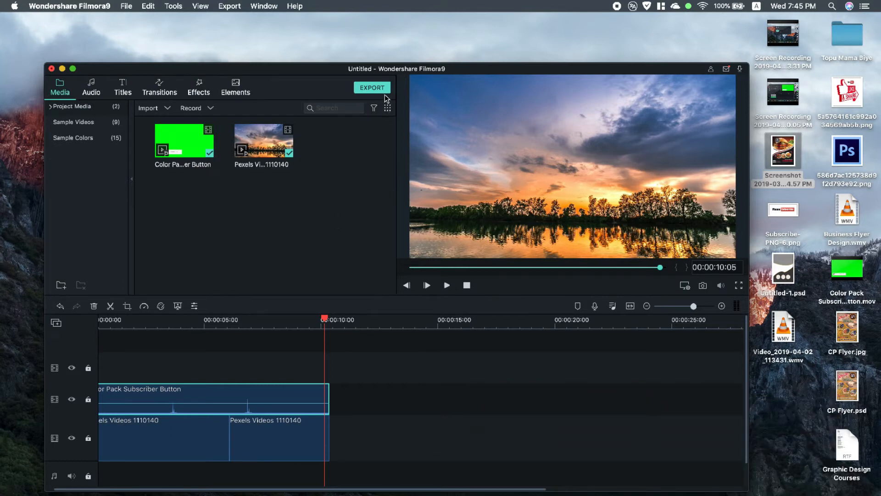
# Step: Open the export settings for the composite and name the MOV output Subscriver Preview
pyautogui.click(386, 90)
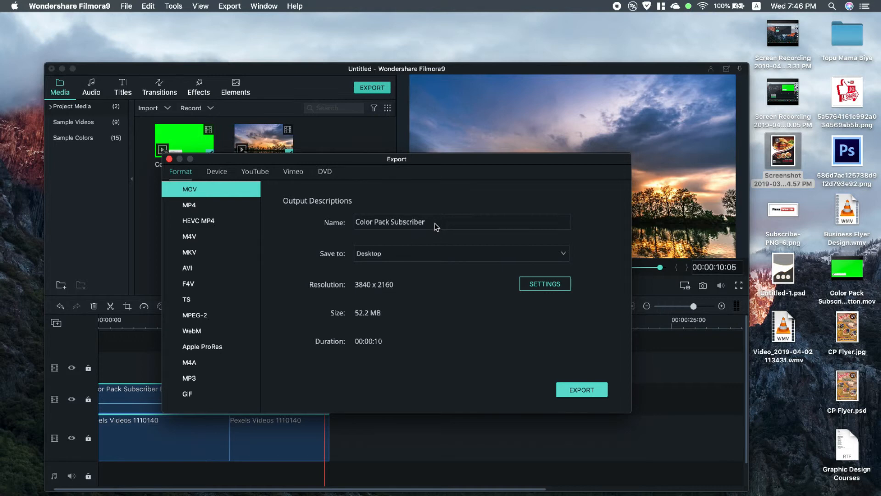
pyautogui.moveTo(435, 226); pyautogui.dragTo(357, 220)
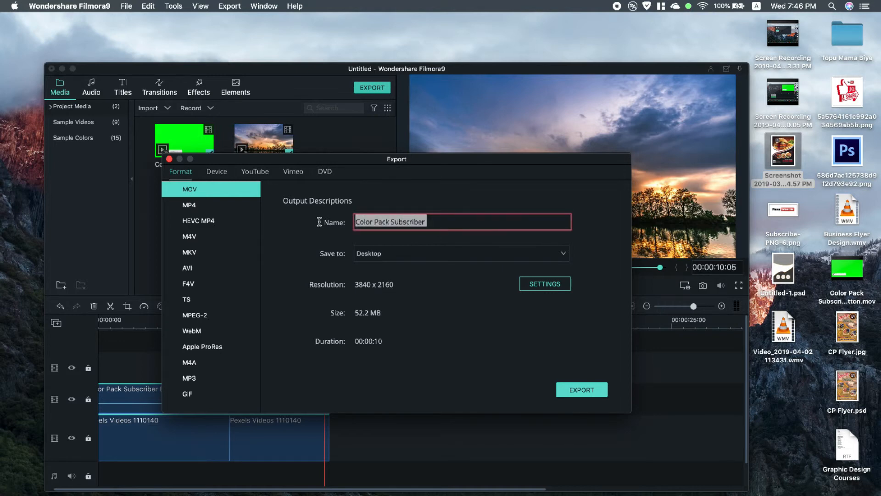
pyautogui.write('Subscriver Preview')
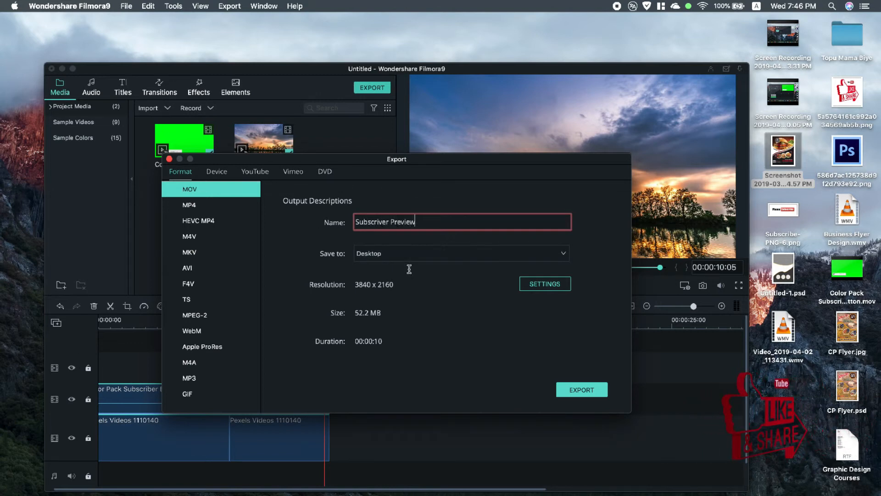
# Step: Set the export quality to Best and start exporting the MOV movie to the Desktop
pyautogui.click(549, 283)
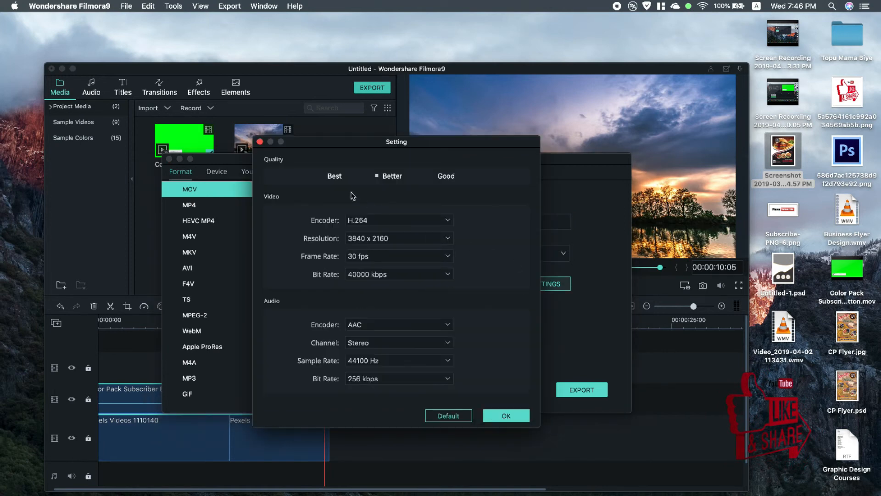
pyautogui.click(327, 177)
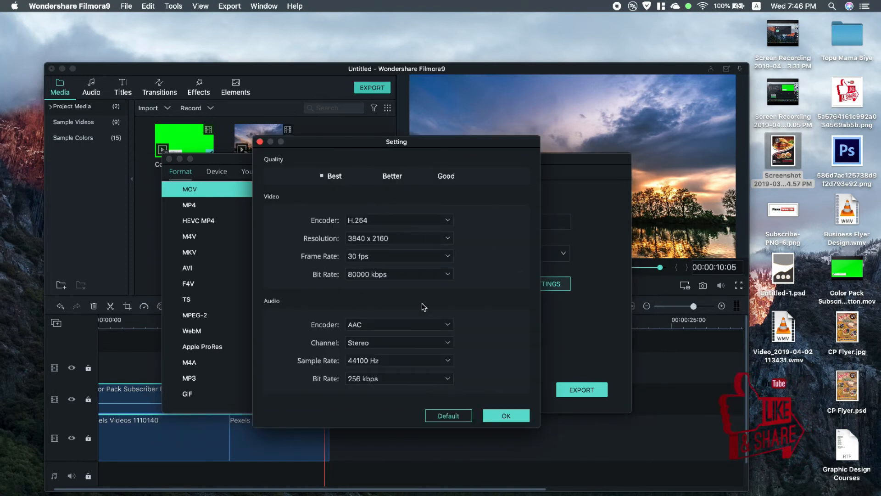
pyautogui.click(506, 416)
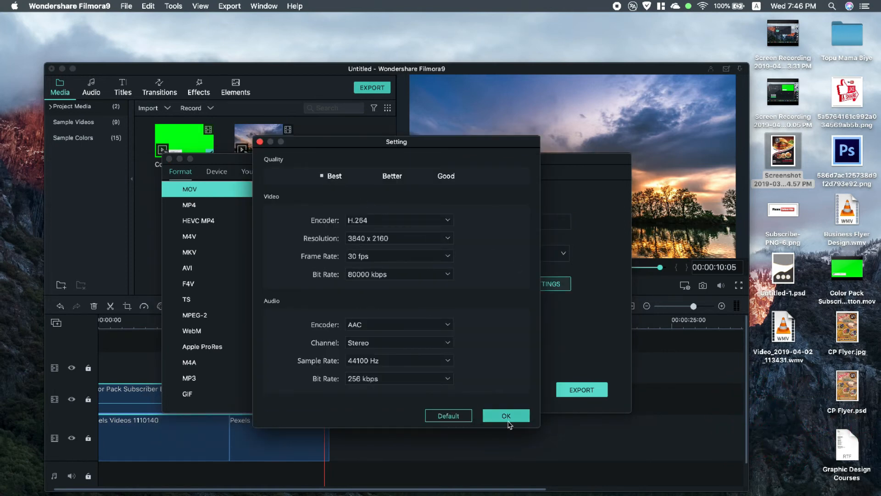
pyautogui.click(582, 391)
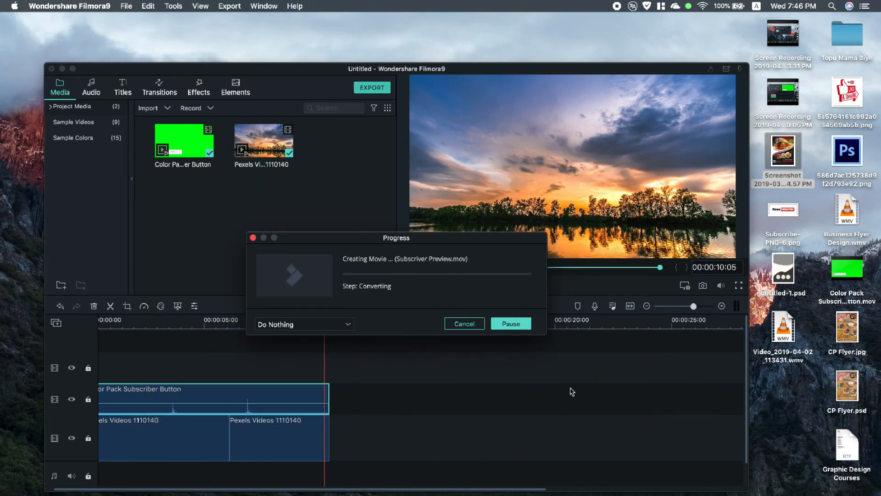